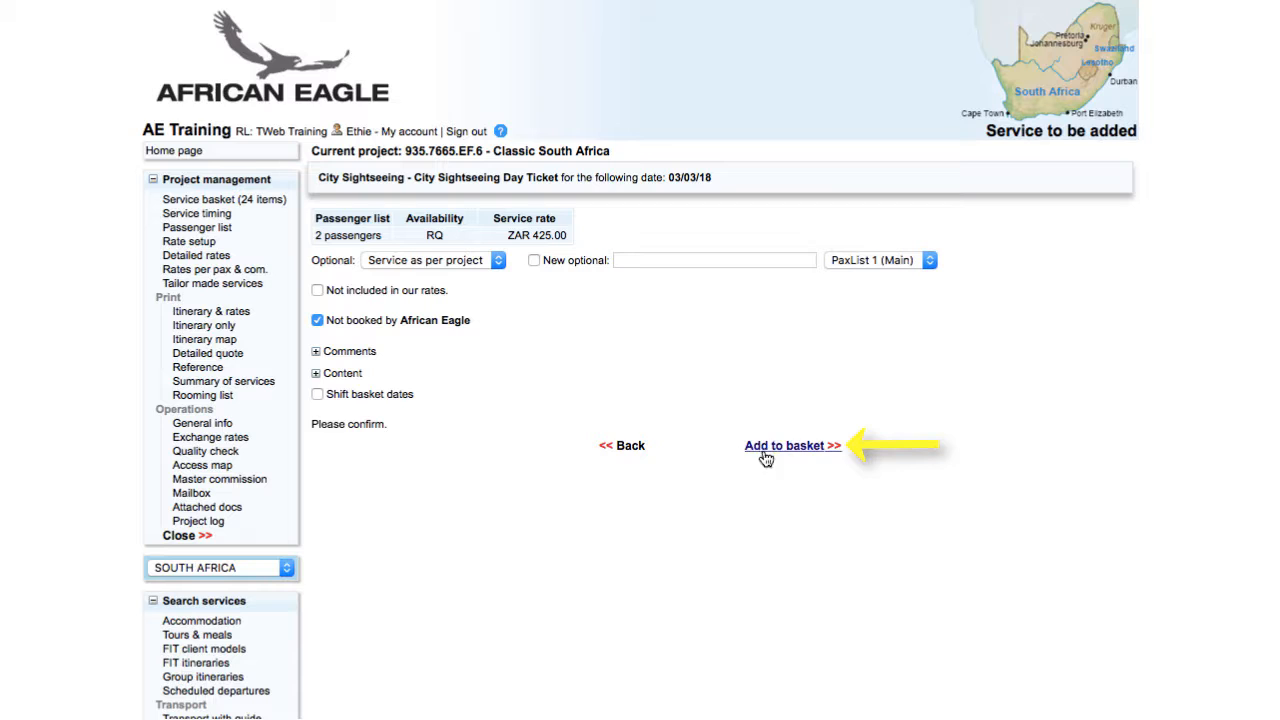
Add the City Sightseeing Day Ticket to the basket and open the service basket
click(768, 447)
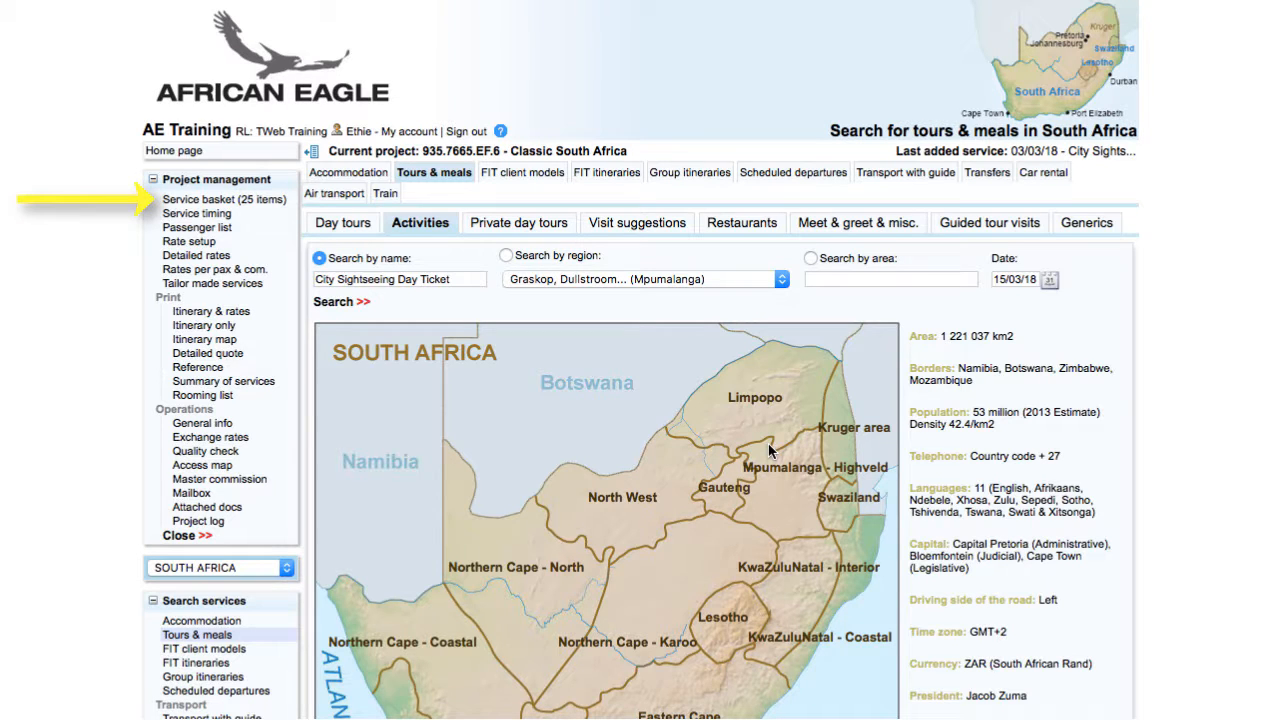
click(203, 200)
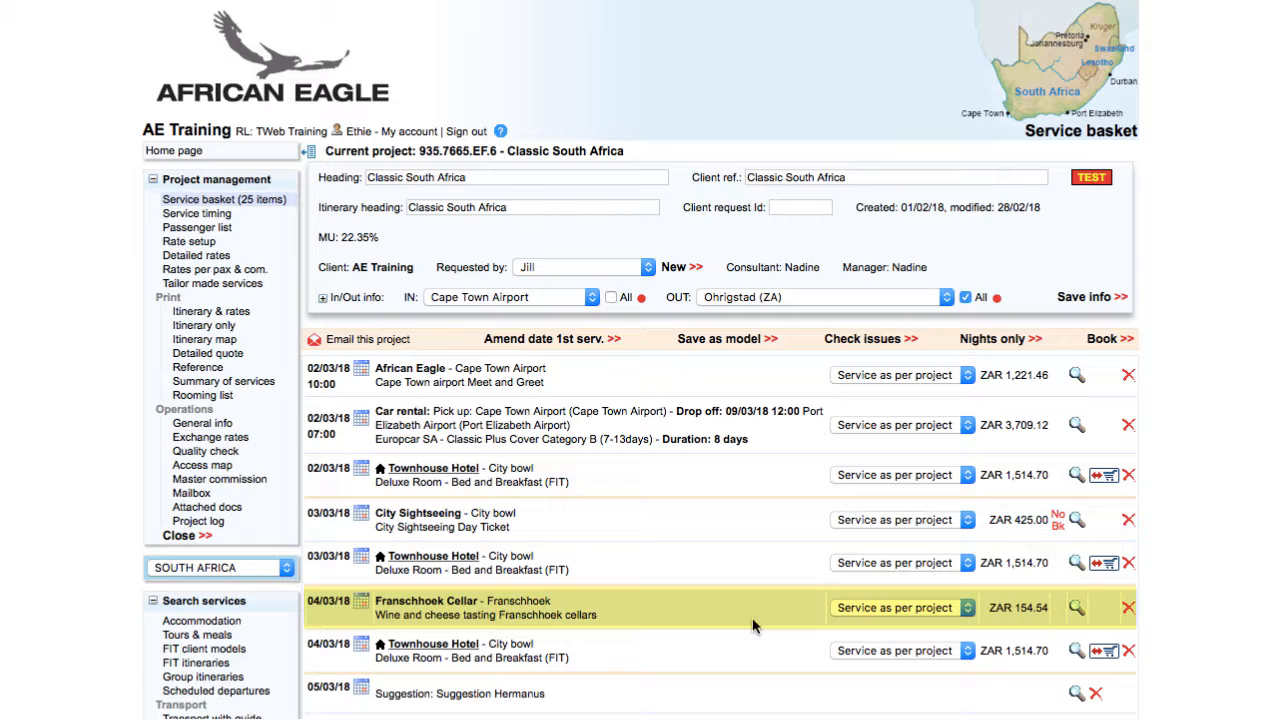
Mark the Franschhoek Cellar wine and cheese tasting as not booked by African Eagle, save it, and return to the service basket
click(1077, 608)
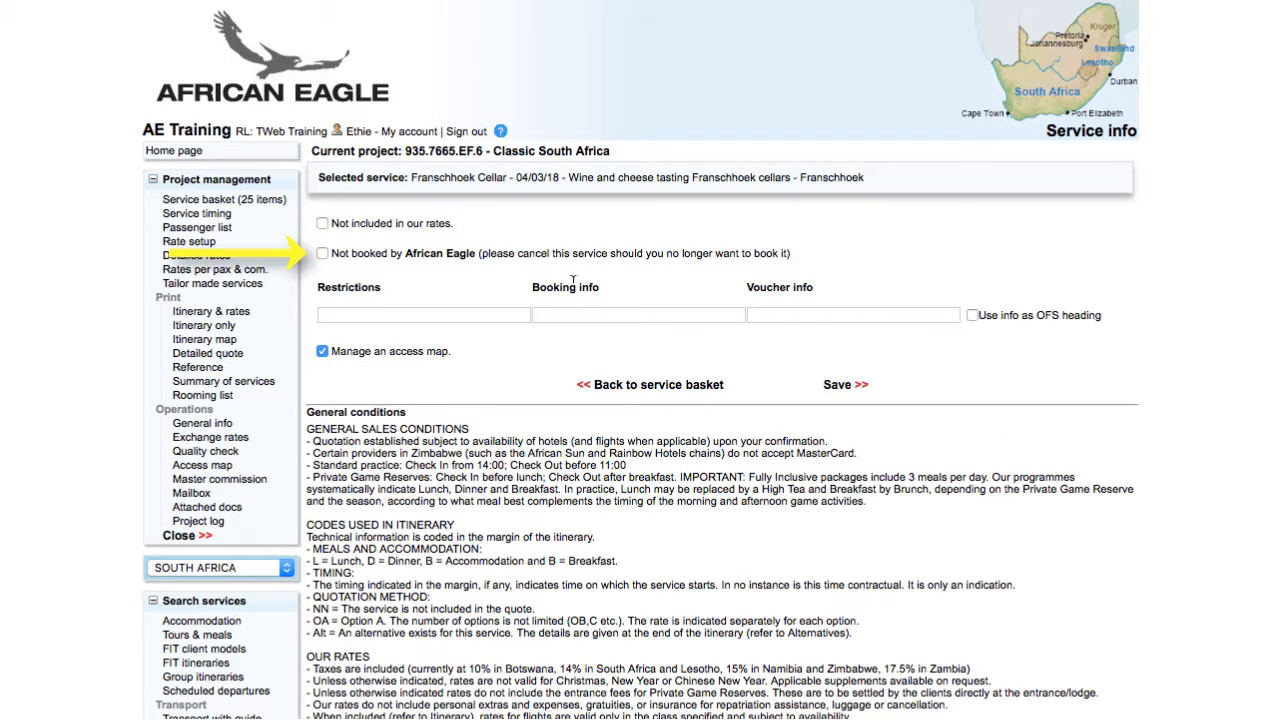
click(321, 254)
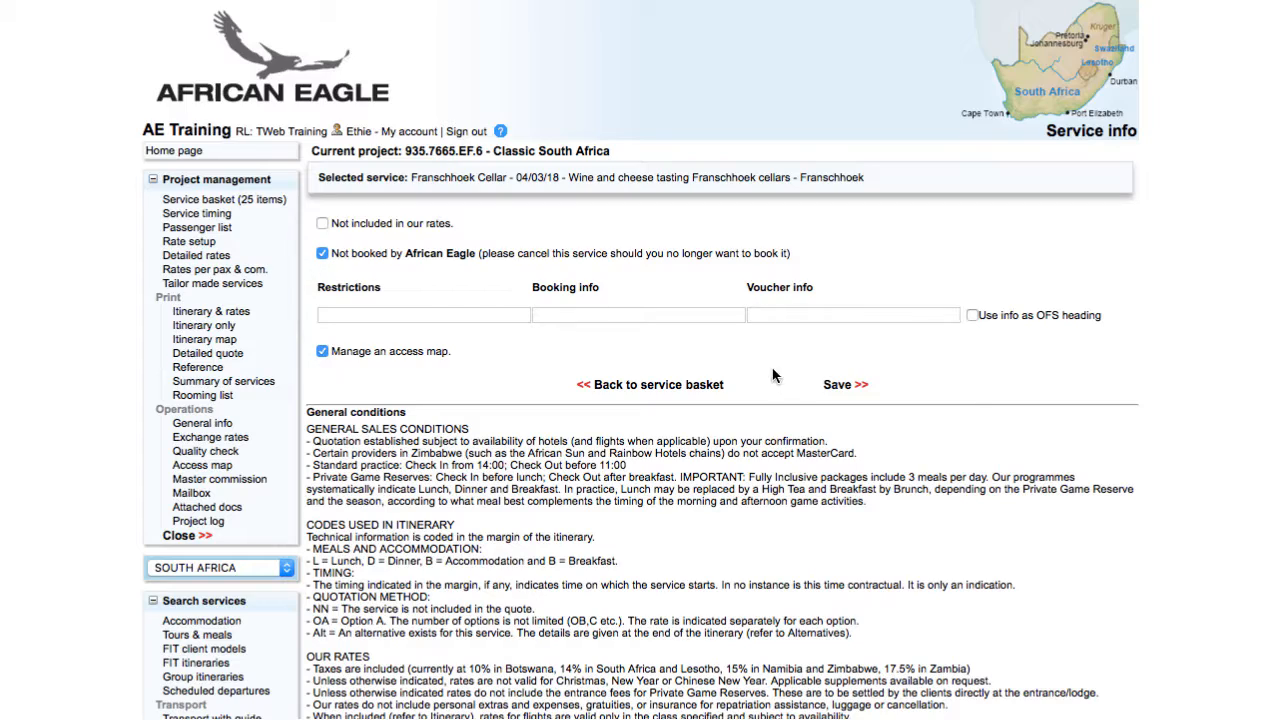
click(841, 389)
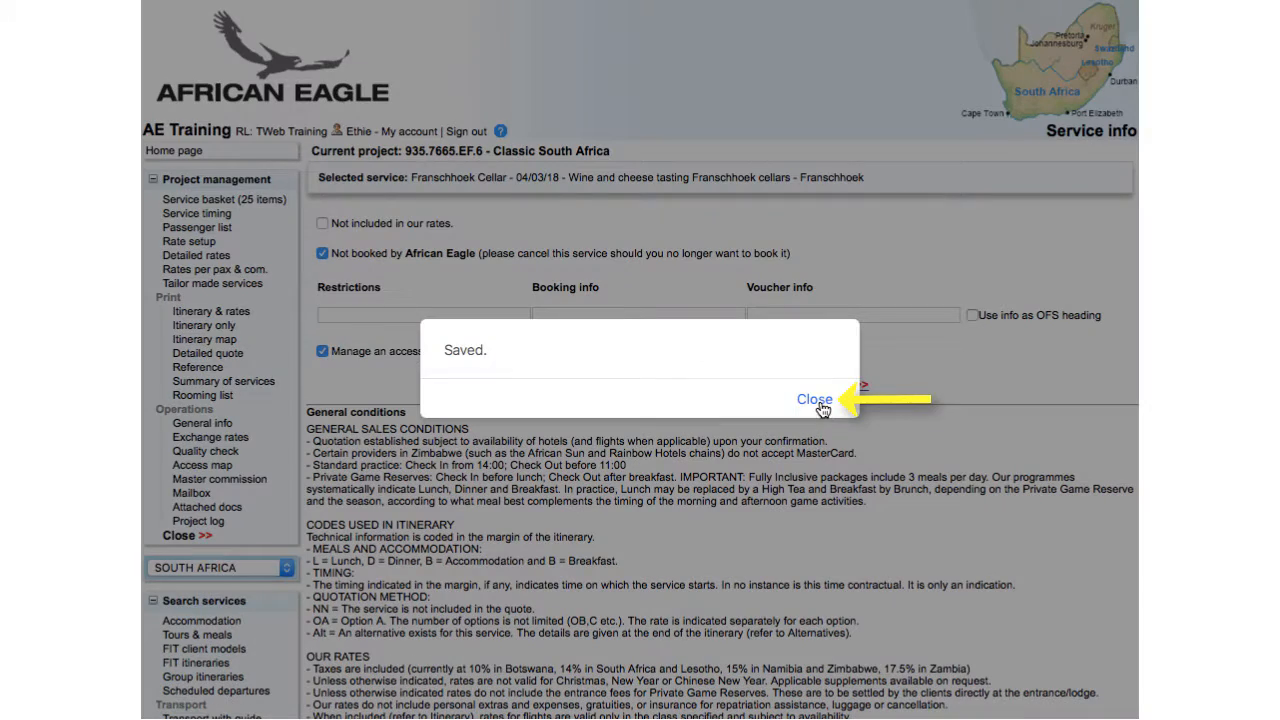
click(818, 396)
click(238, 200)
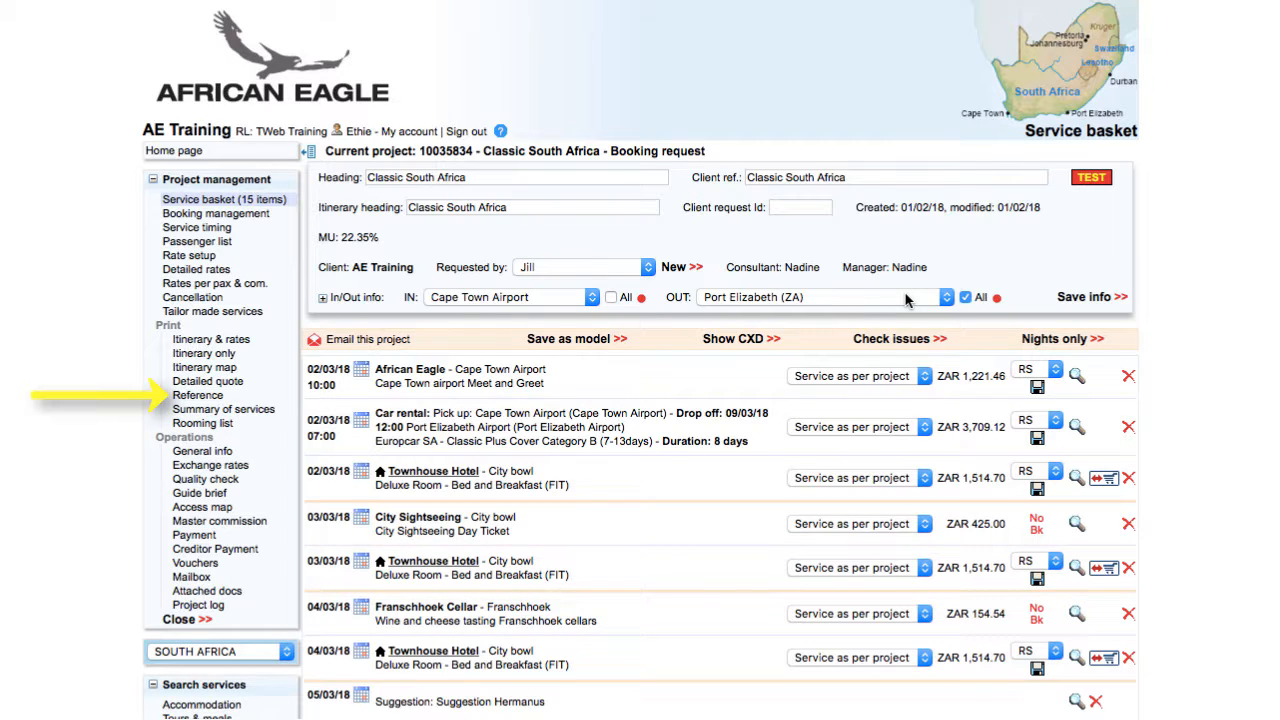
View the booking request's reference and its main invoice from the payment page
click(198, 395)
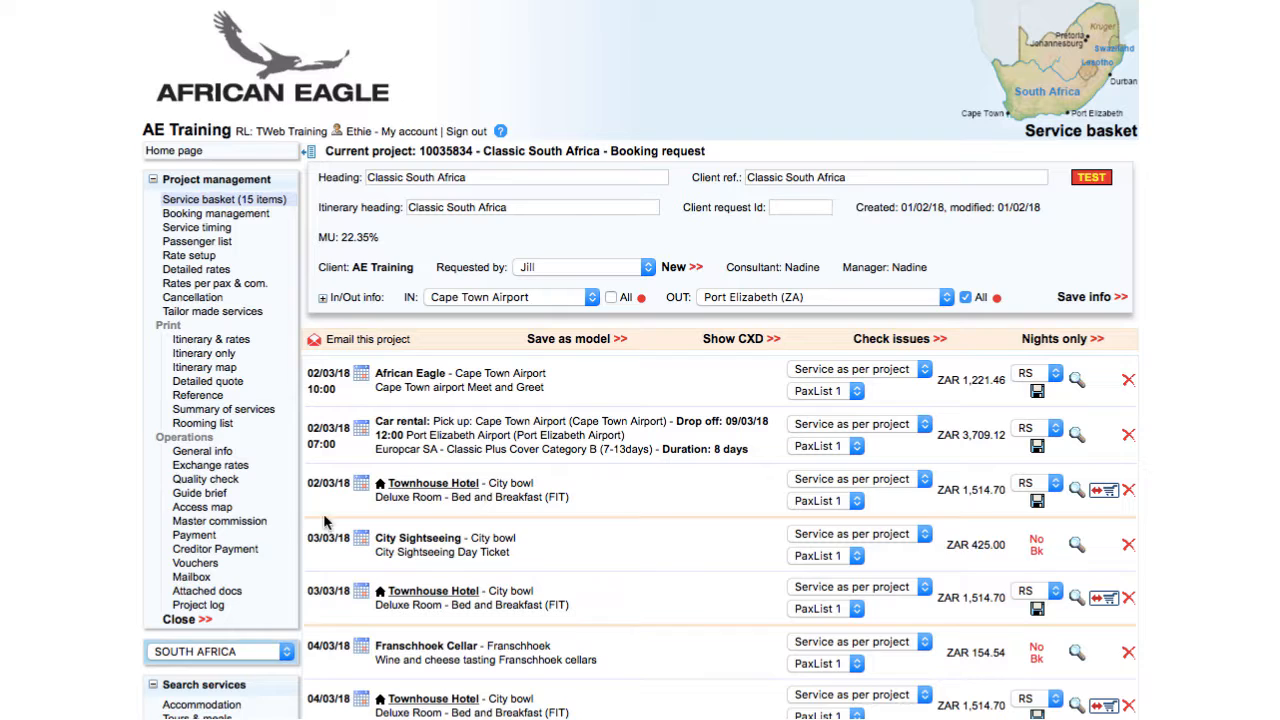
click(204, 537)
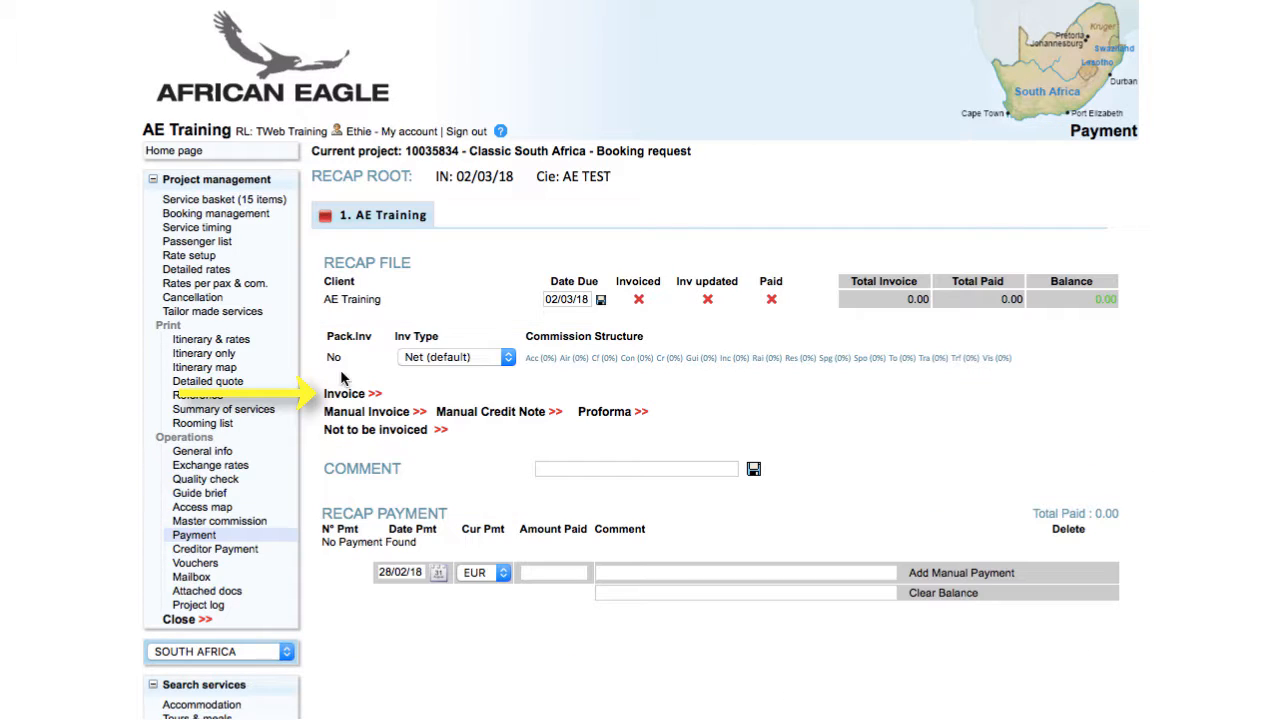
click(338, 391)
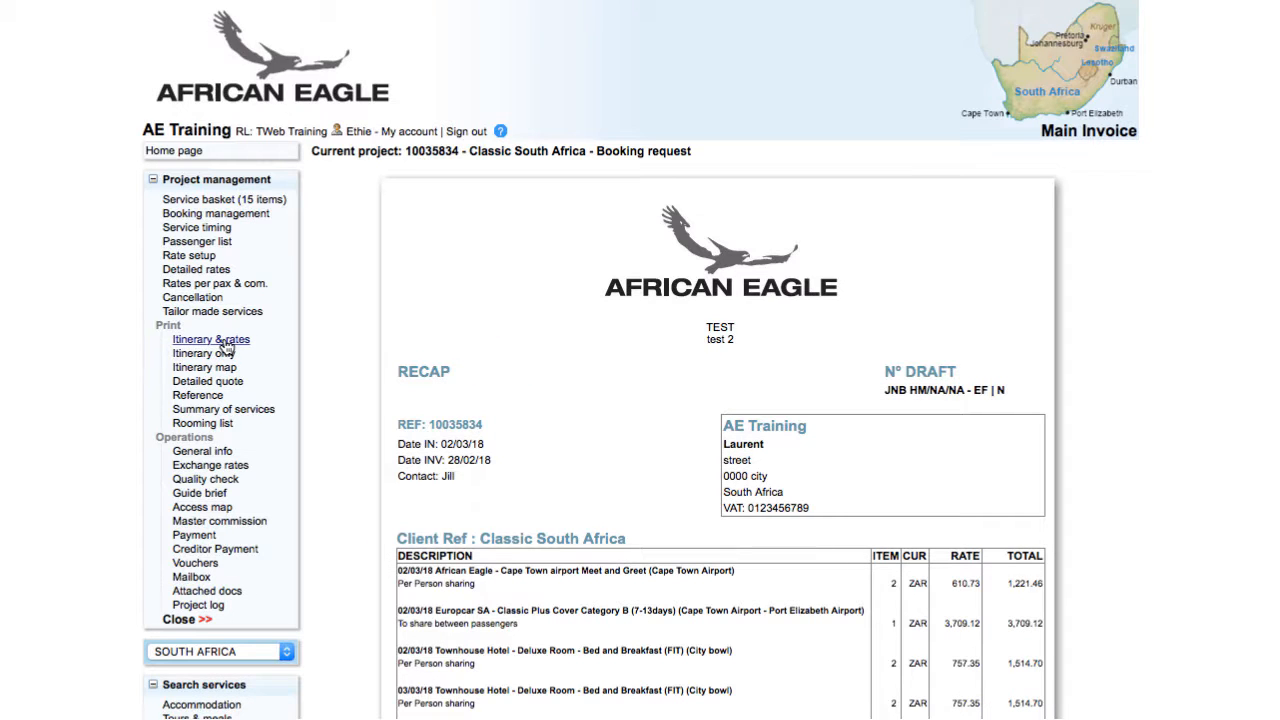
Open the booking's itinerary with rates and examine how the day services appear in the itinerary and detailed quote
click(212, 341)
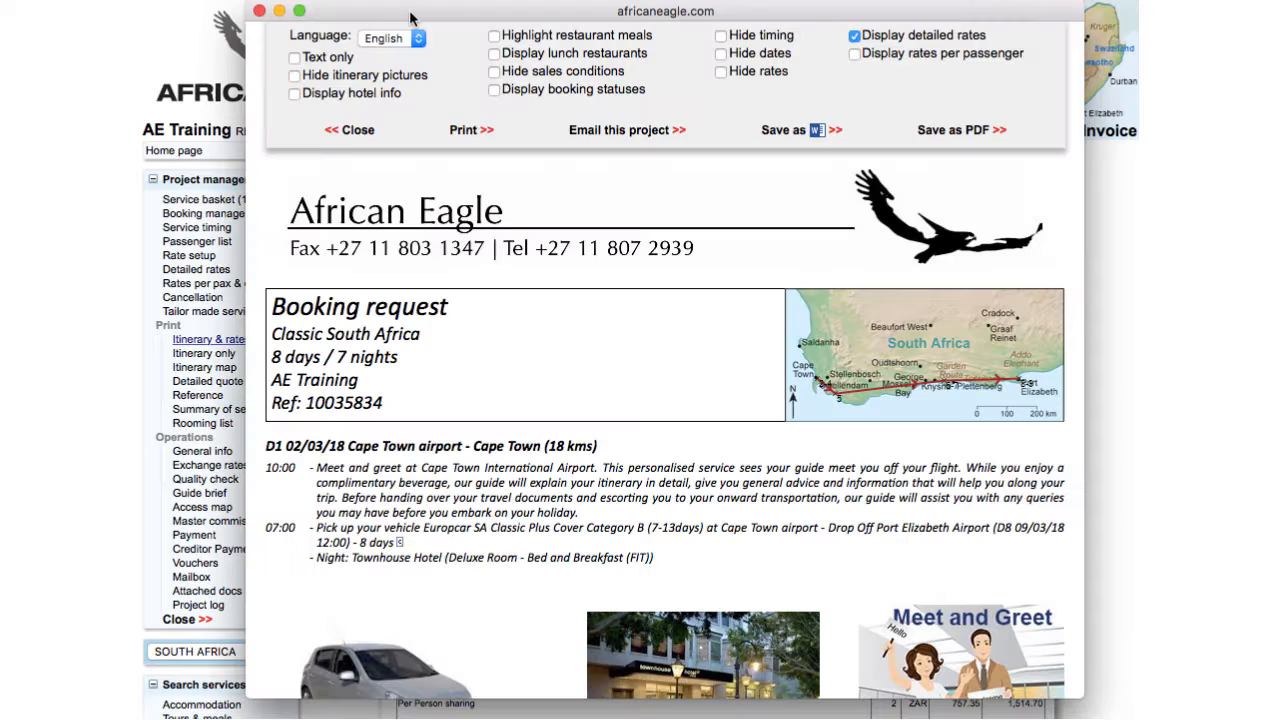
scroll(665, 400, down, 10)
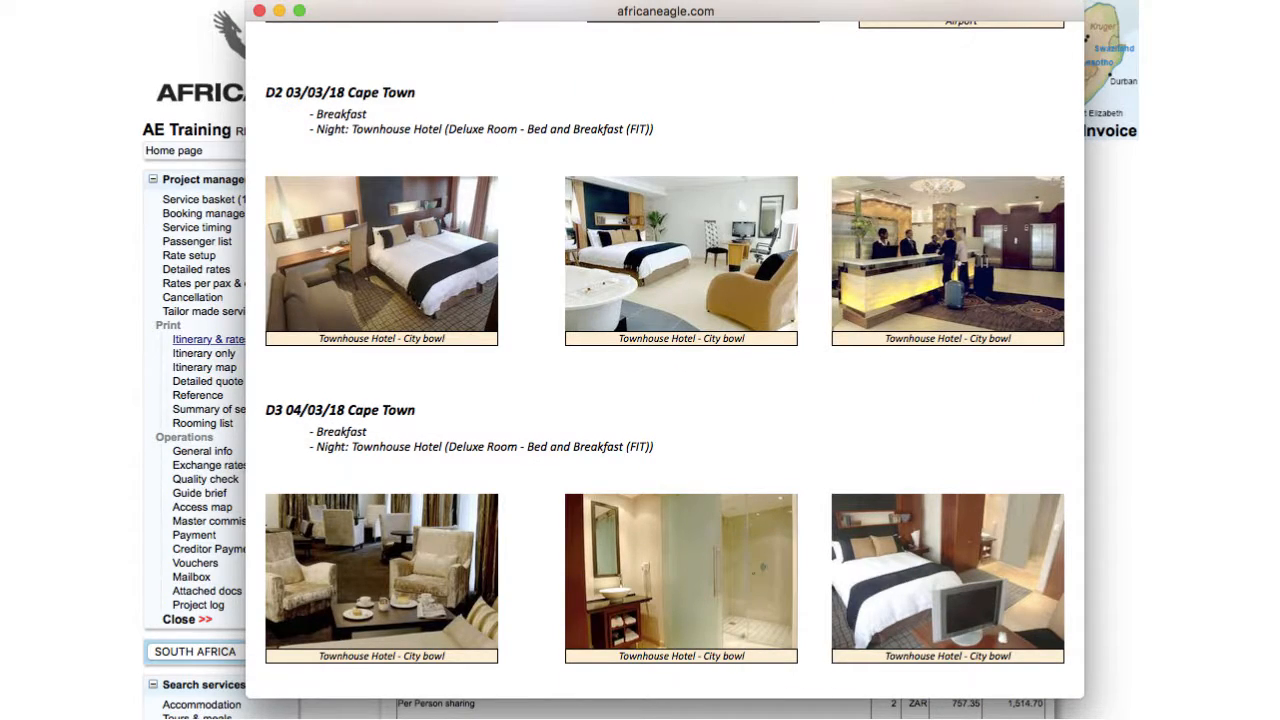
scroll(665, 360, down, 4)
scroll(665, 360, down, 15)
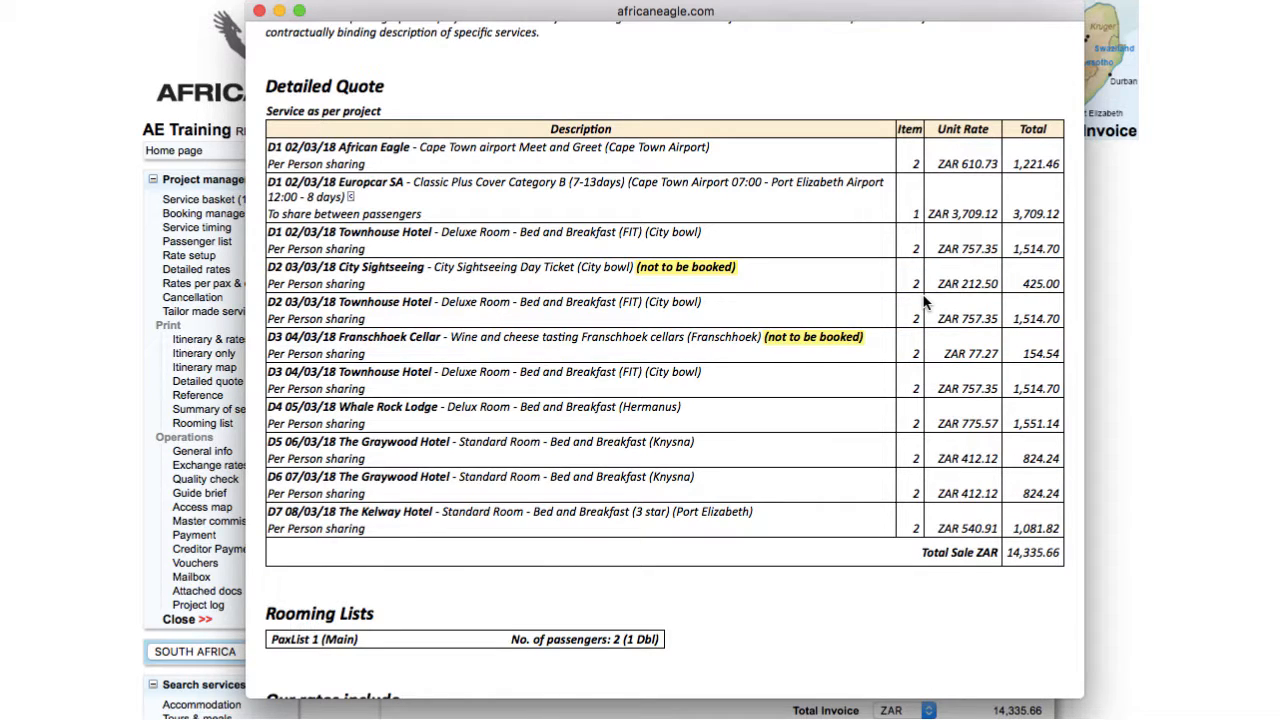
In Rate setup, add the optional heading "Car Rental Cat. B" and turn off its ToBeBooked setting
click(211, 268)
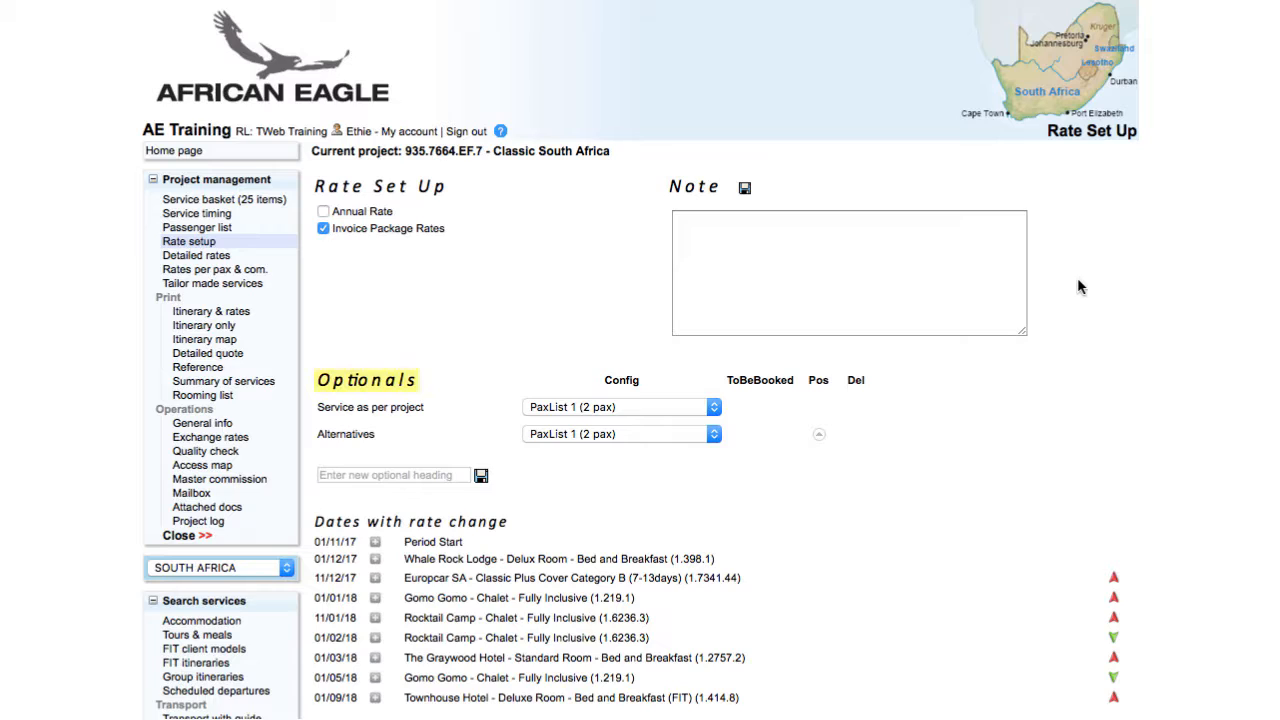
click(414, 474)
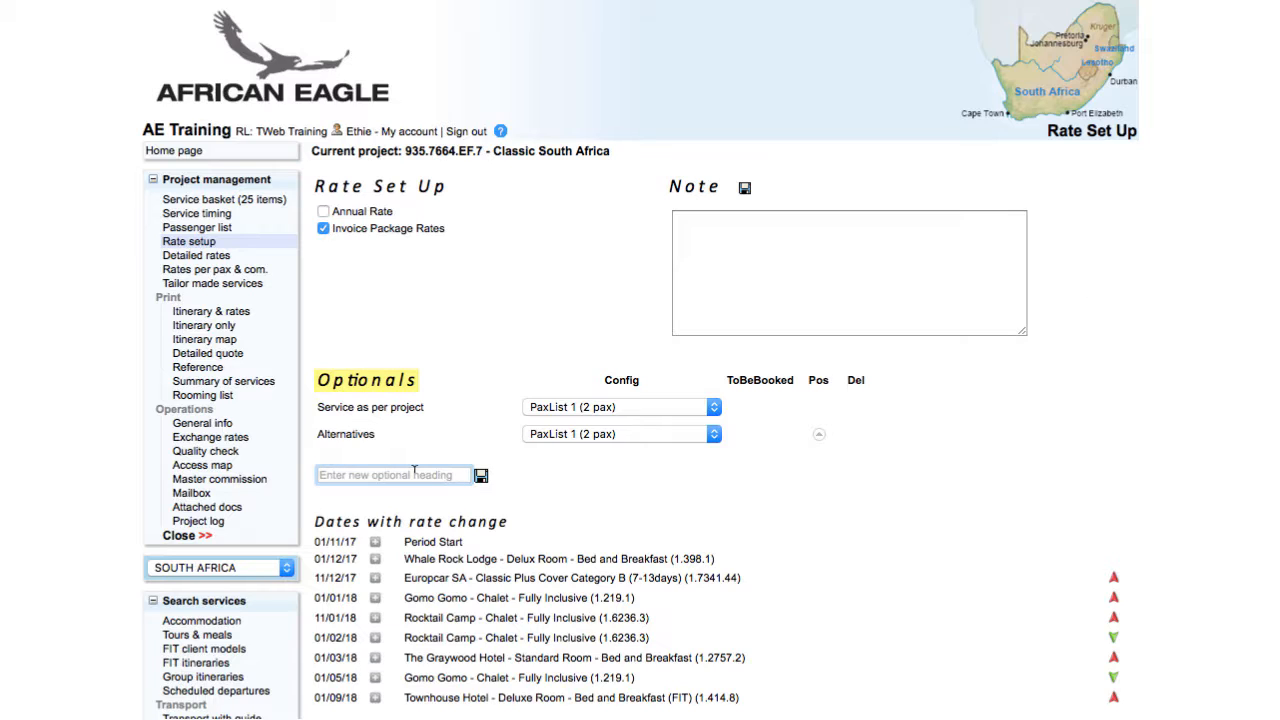
text(Car Rental Cat. B)
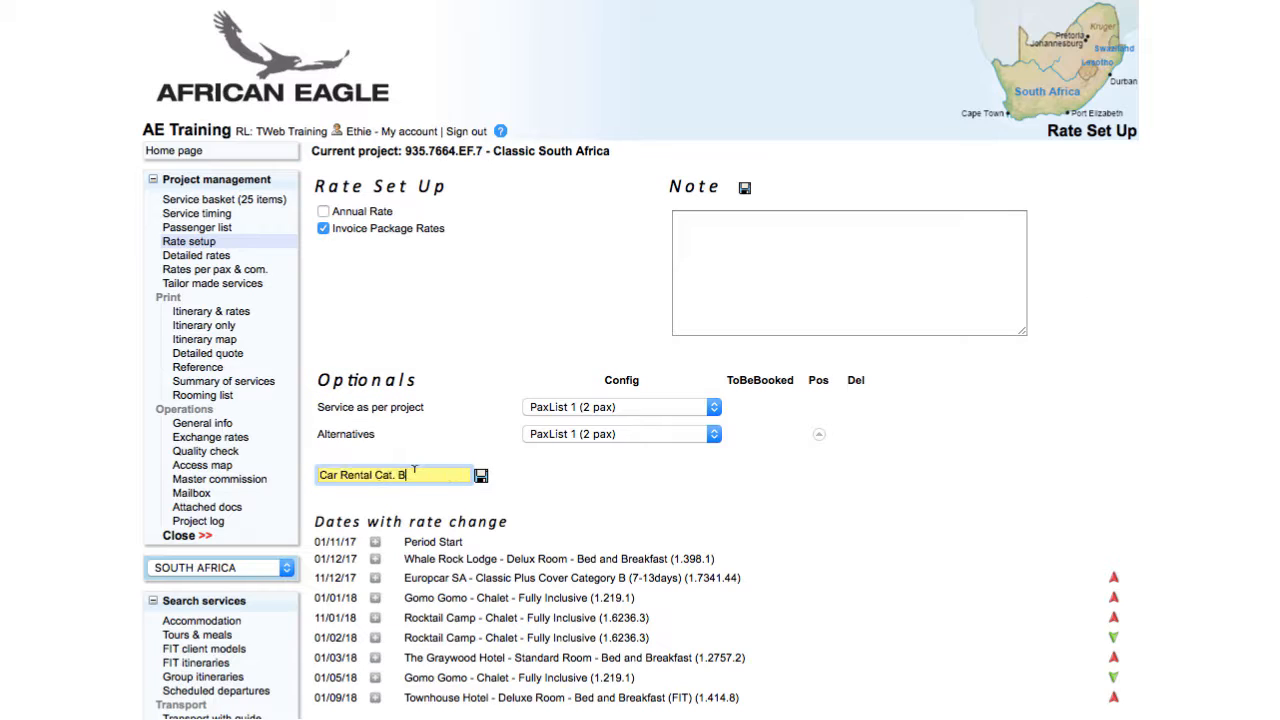
click(484, 479)
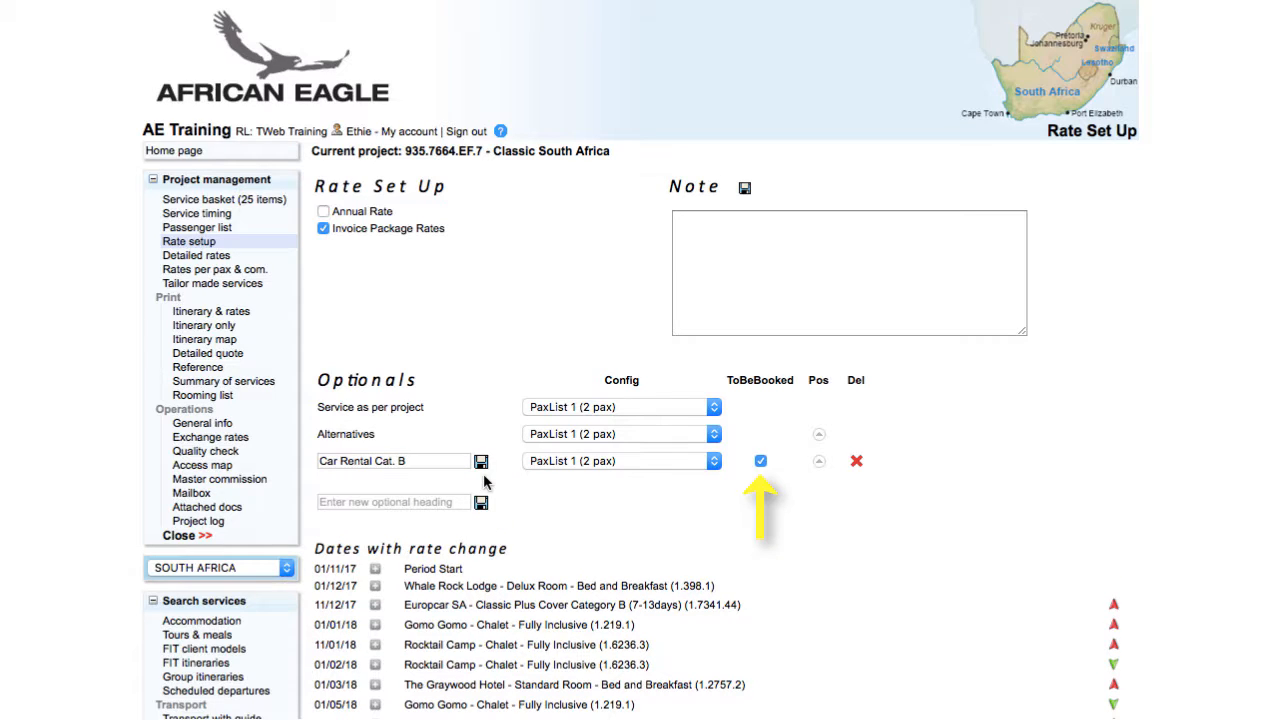
click(760, 463)
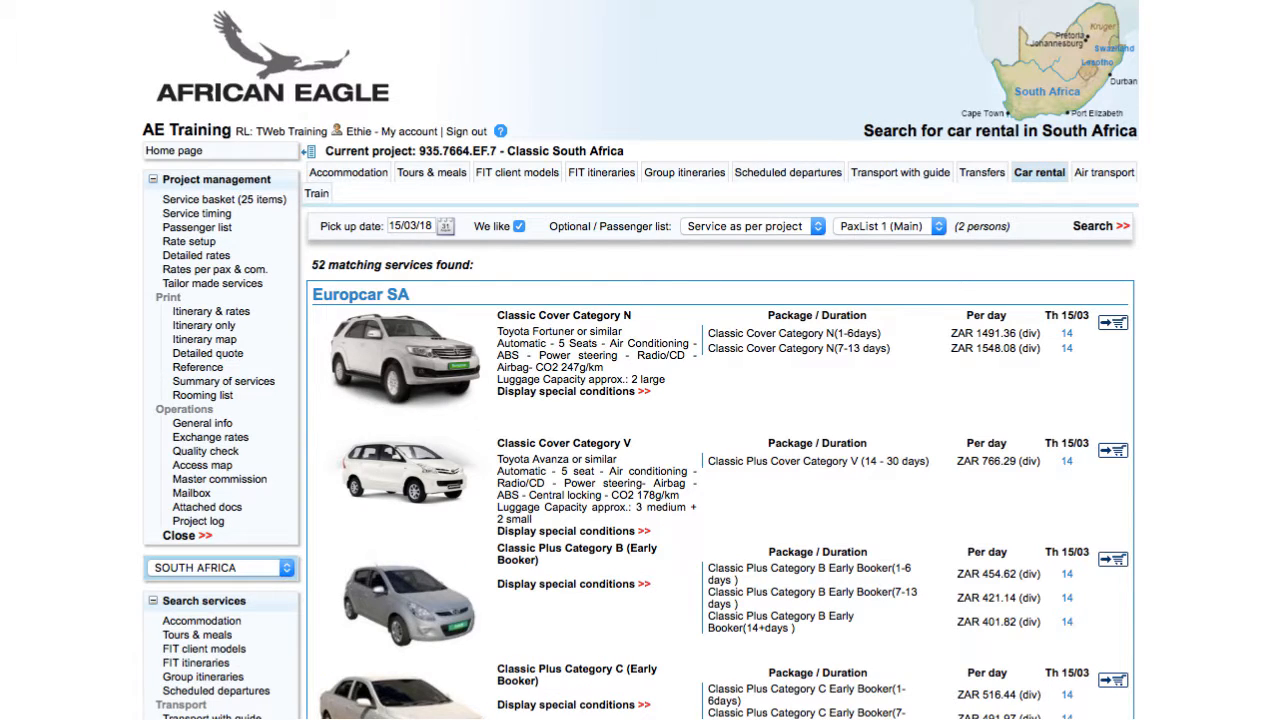
Request Europcar Classic Plus Category B (Early Booker) from Cape Town Airport 02/03/18 09:00 to Port Elizabeth Airport 09/03/18 09:00
scroll(1118, 400, down, 3)
click(1116, 320)
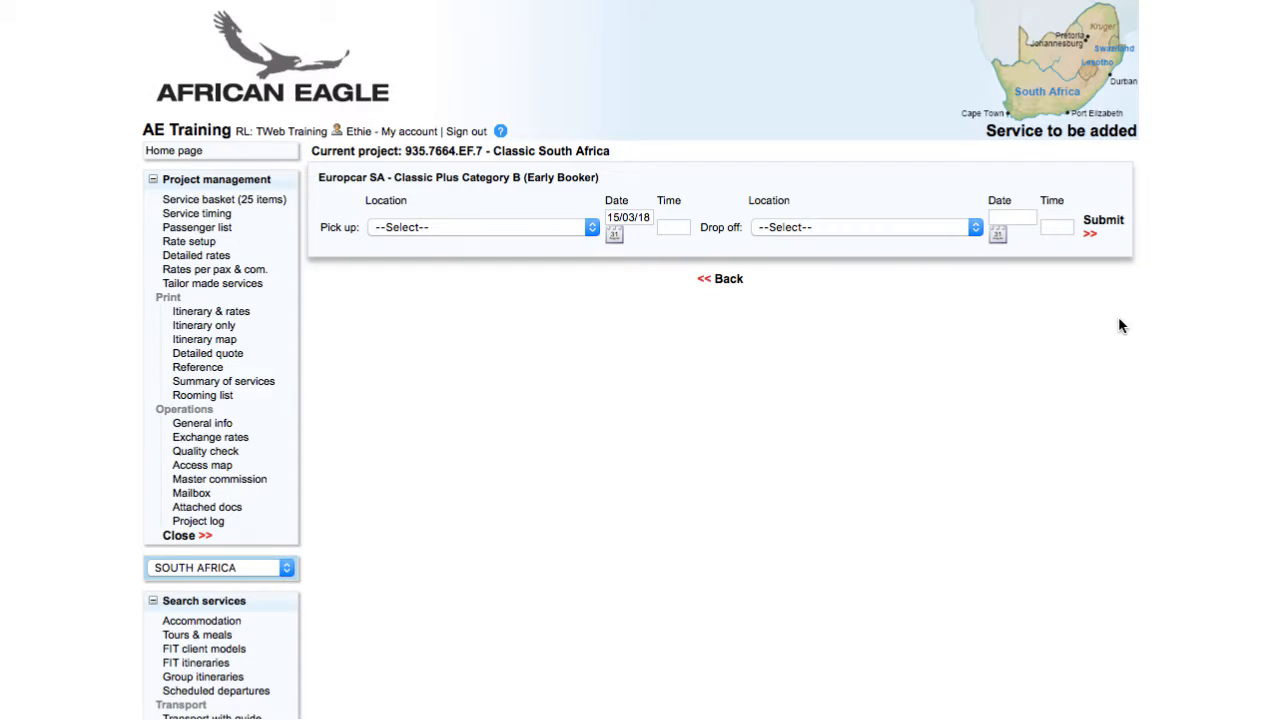
click(459, 227)
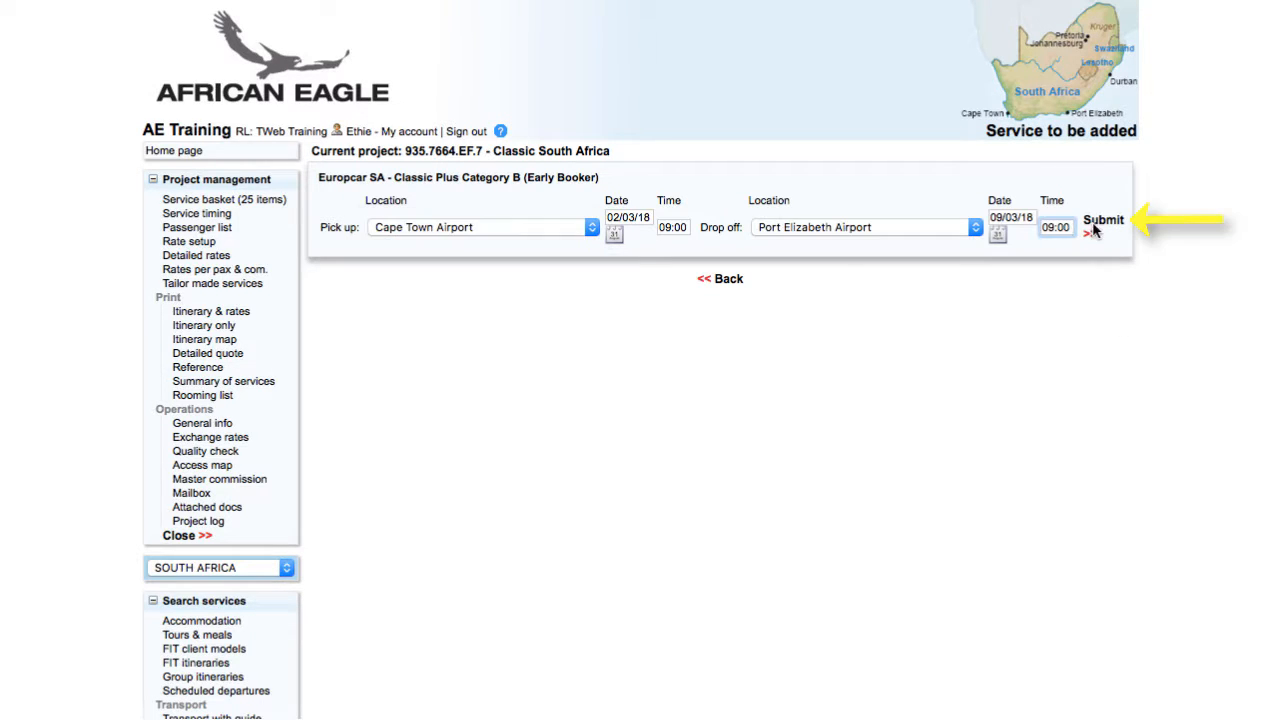
click(1120, 226)
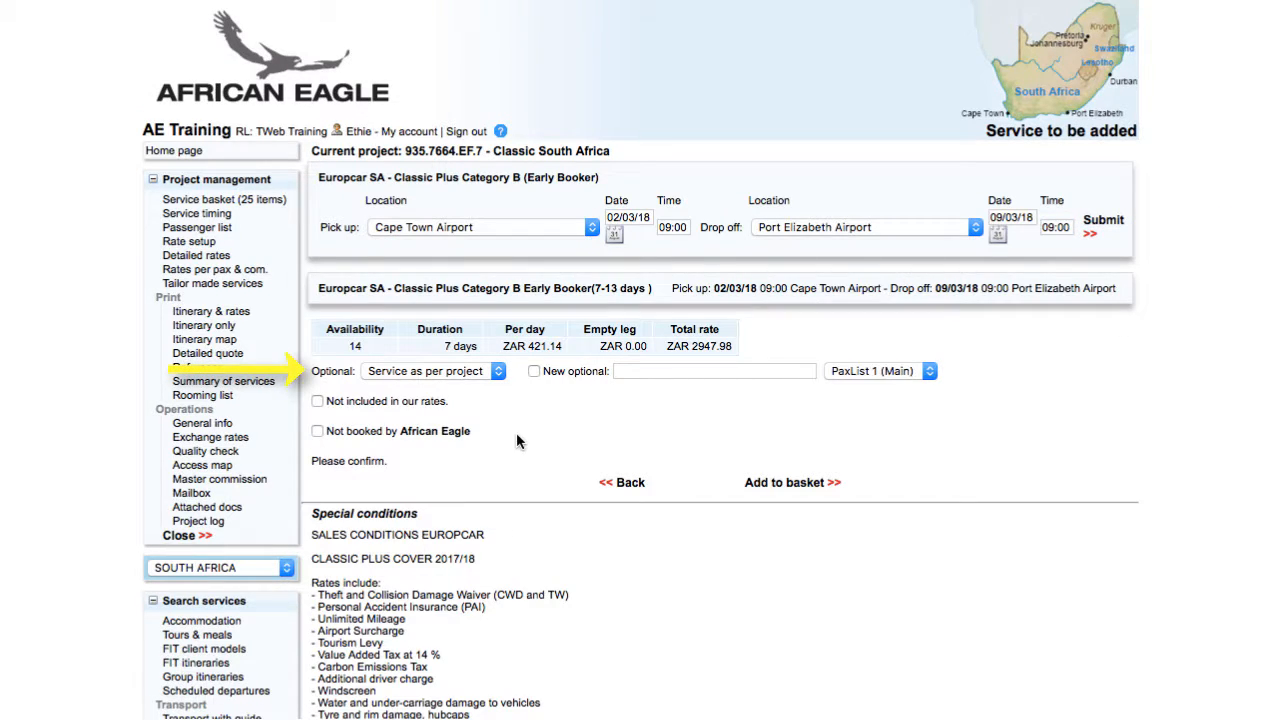
Assign the Europcar rental to the optional Car Rental Cat. B, add it to the basket, and open the service basket
click(466, 376)
click(465, 388)
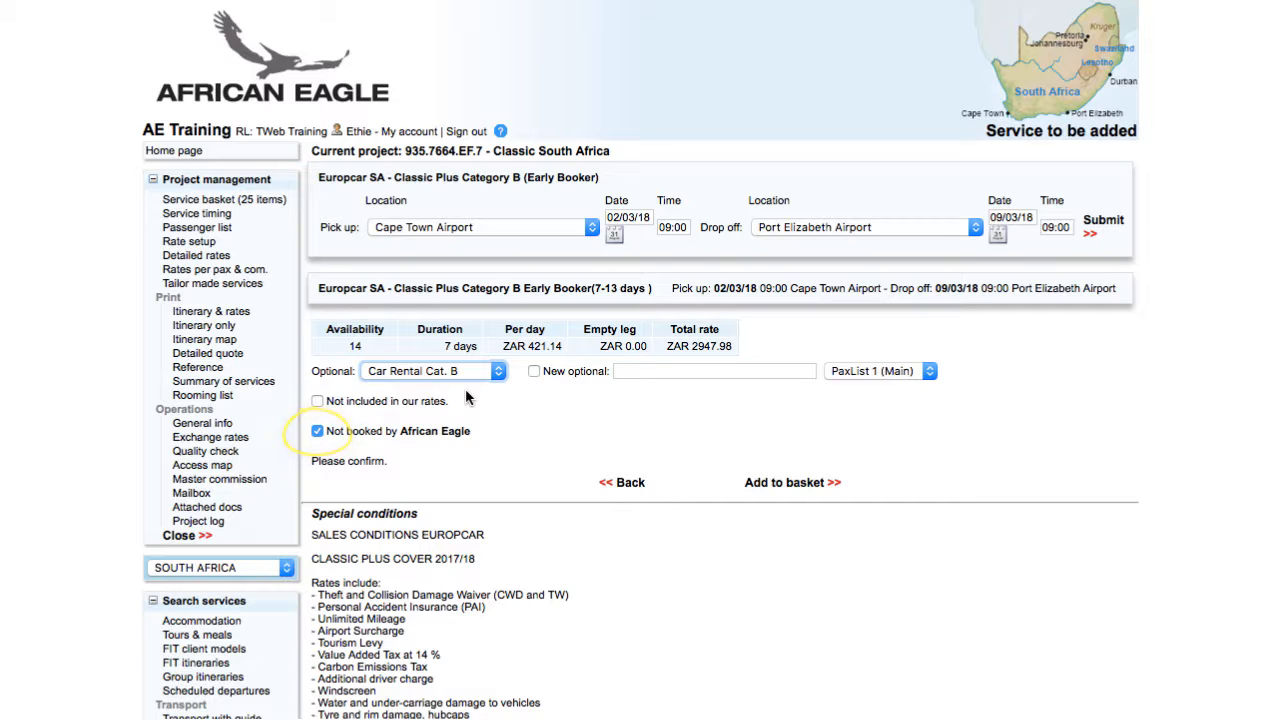
click(810, 482)
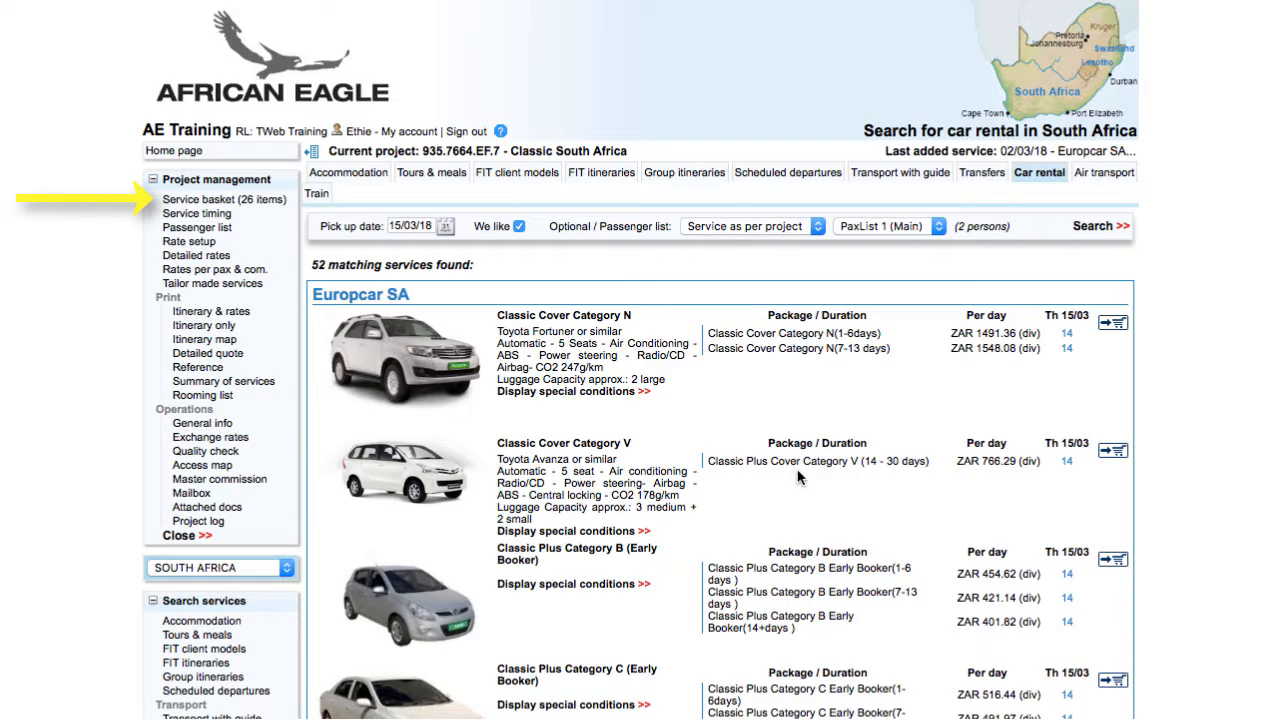
click(208, 202)
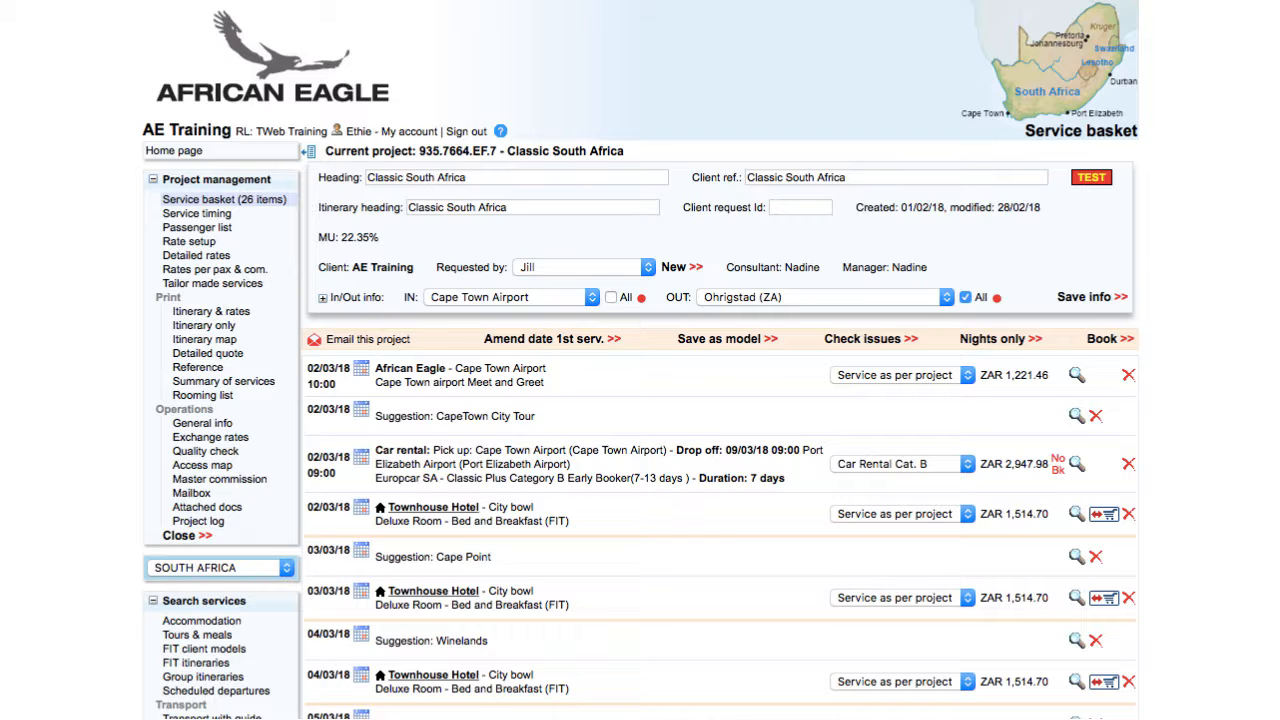
Try to assign the 09/03/18 Durban airport car rental to the optional Car Rental Cat. B, then return to the basket
scroll(720, 290, down, 6)
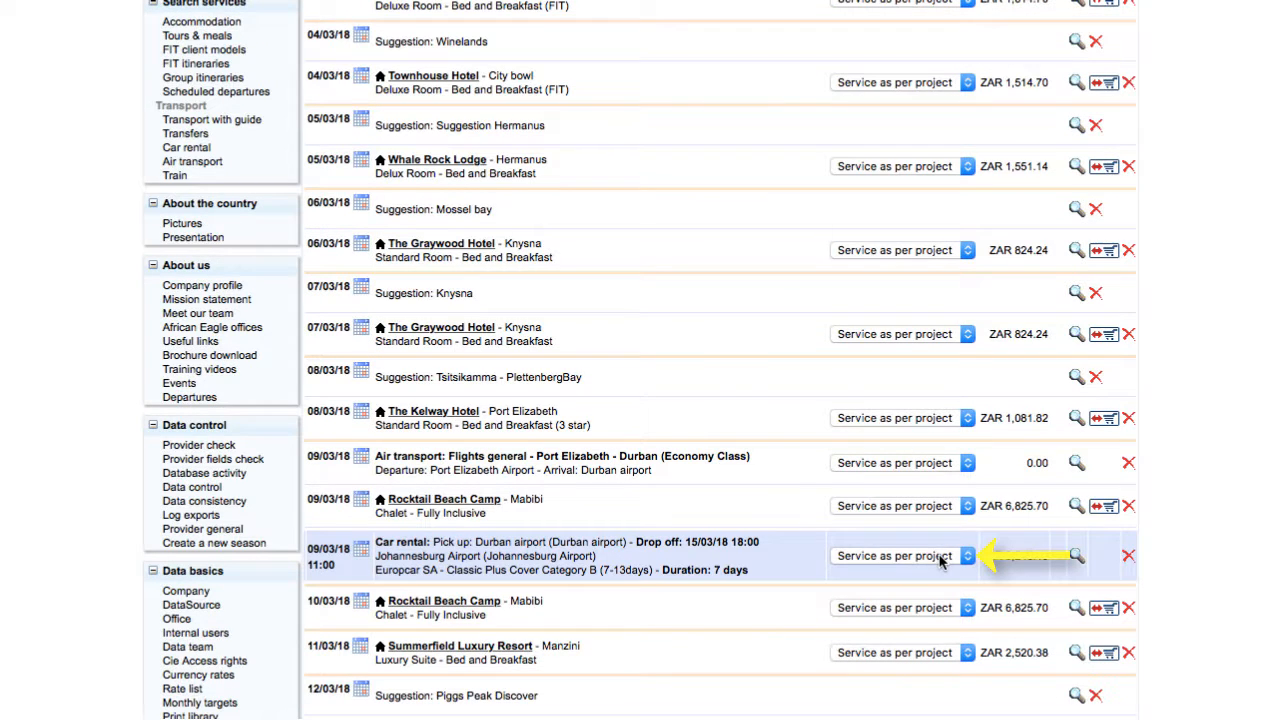
click(940, 558)
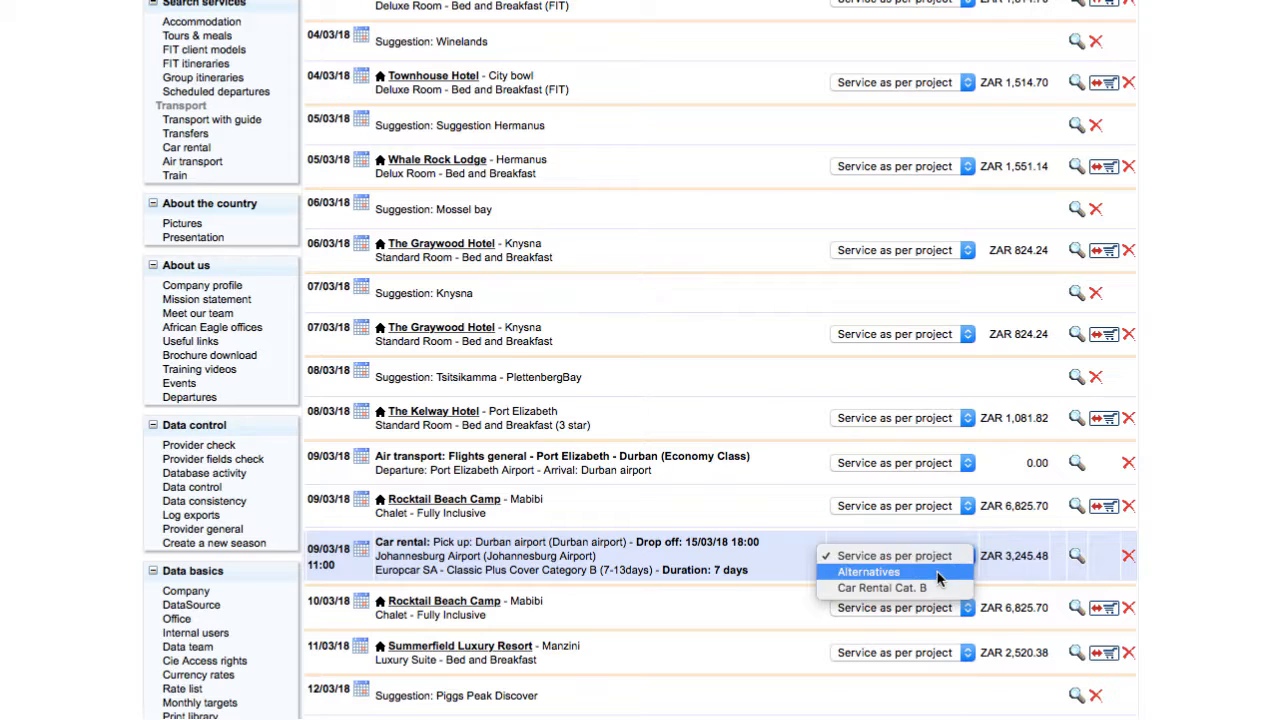
click(935, 588)
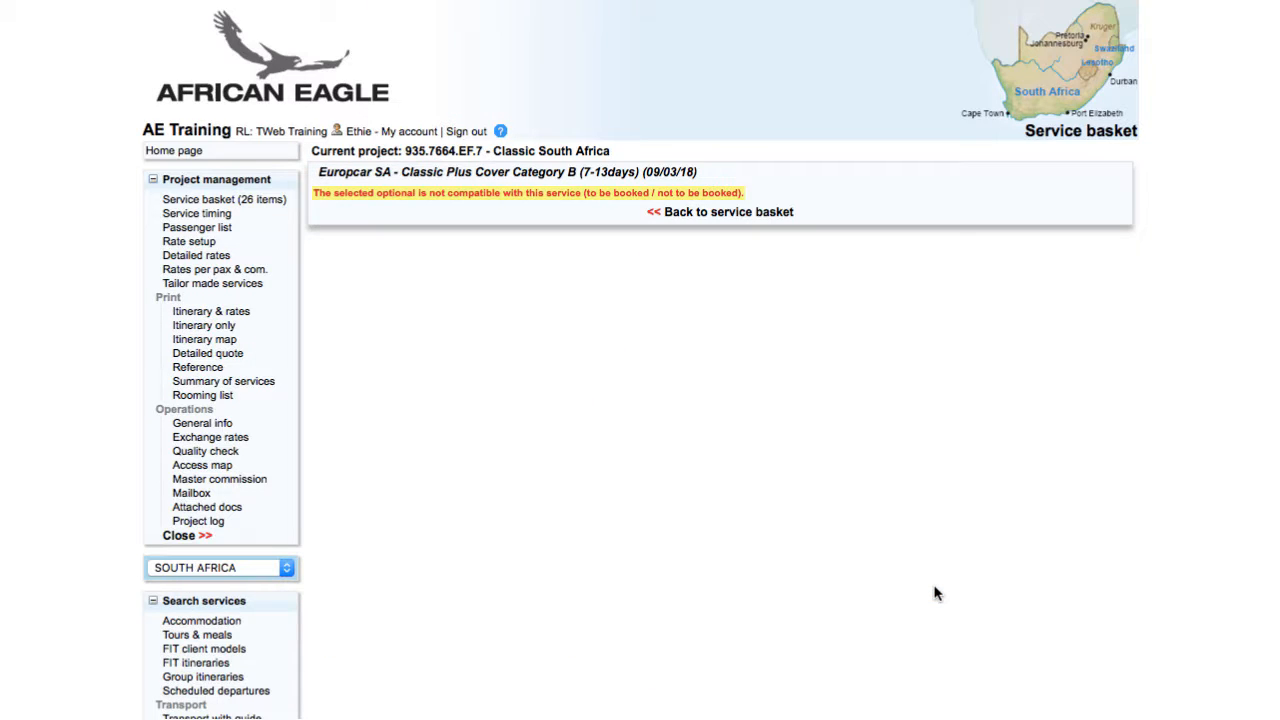
click(728, 212)
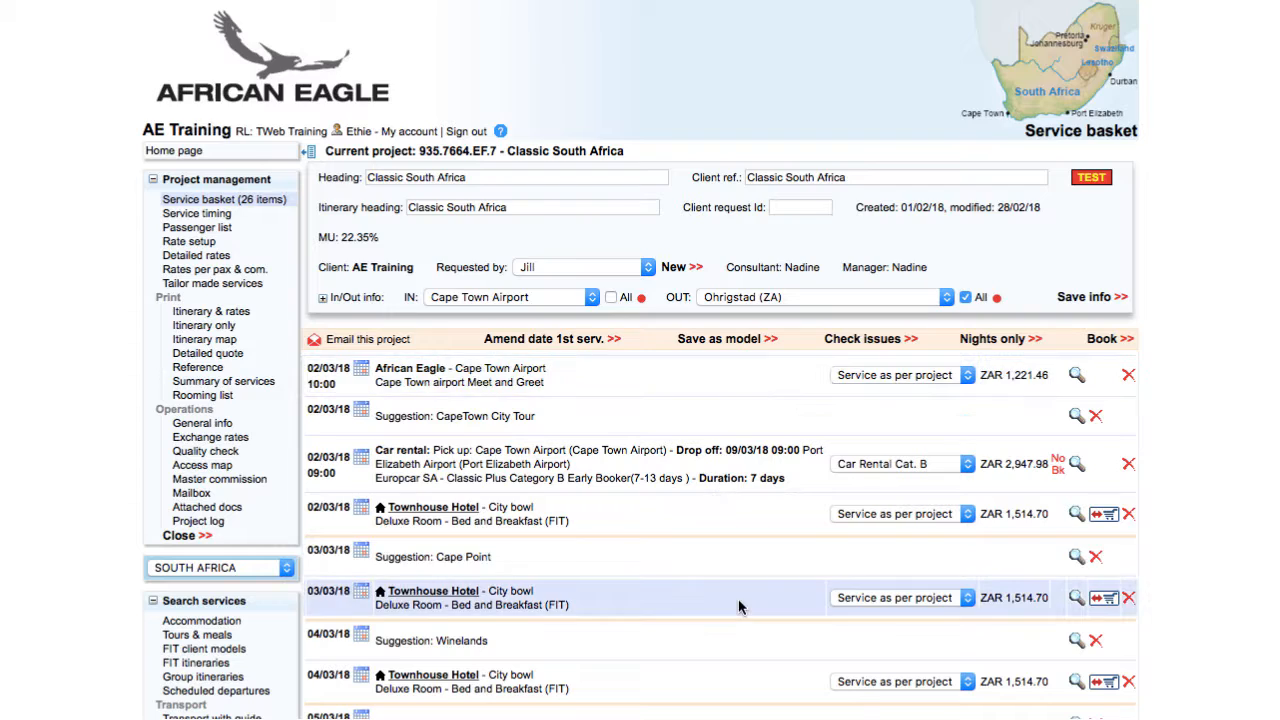
Mark the 09/03/18 Durban airport car rental as not booked by African Eagle in its service info and save
scroll(738, 598, down, 5)
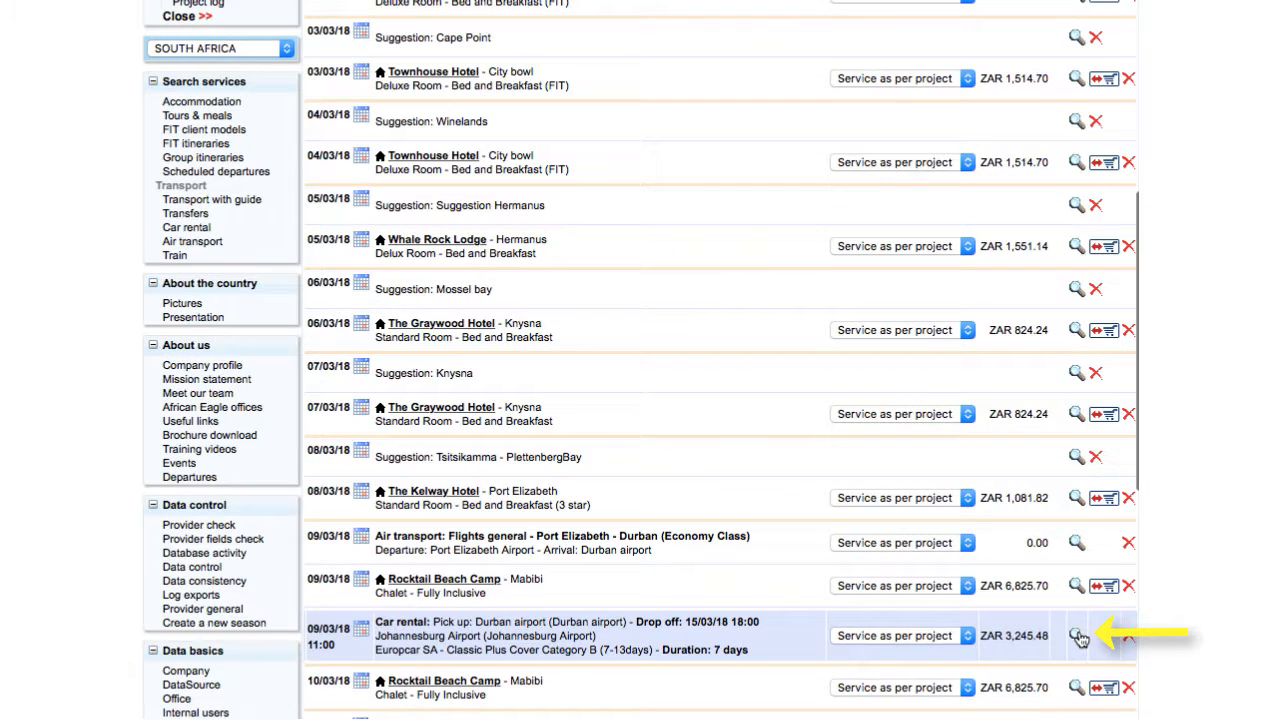
click(1078, 638)
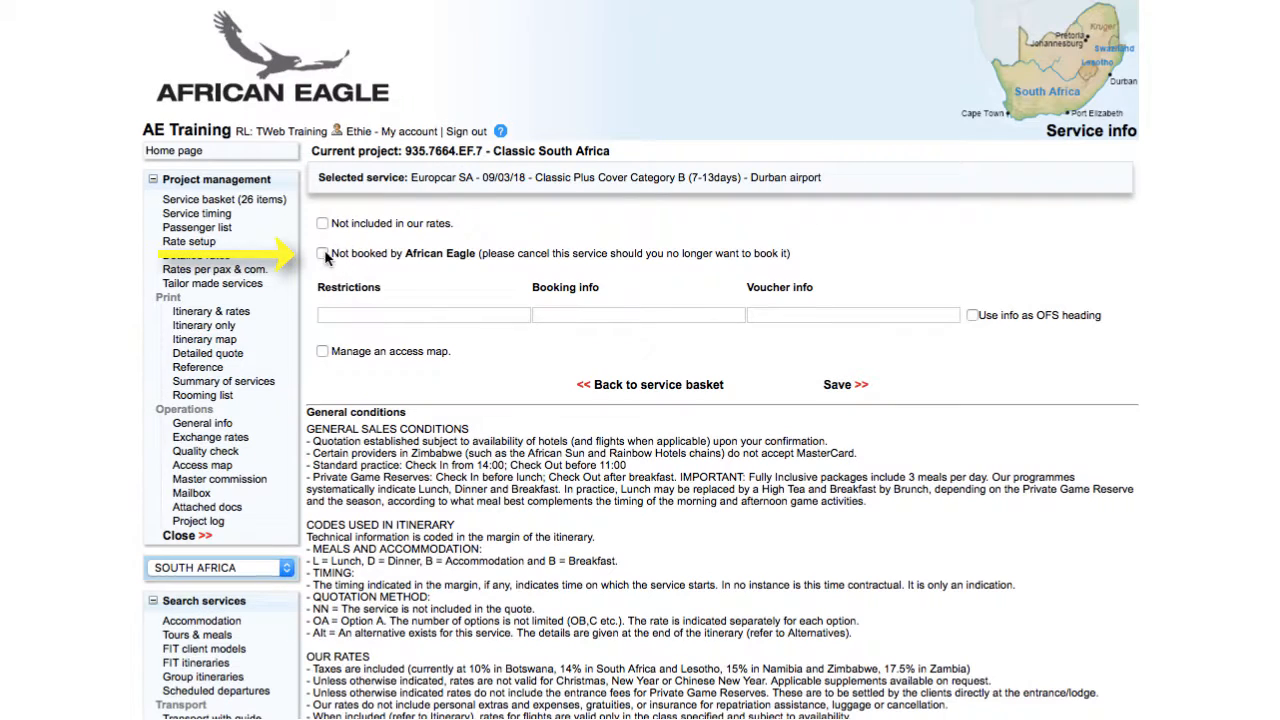
click(323, 256)
click(843, 389)
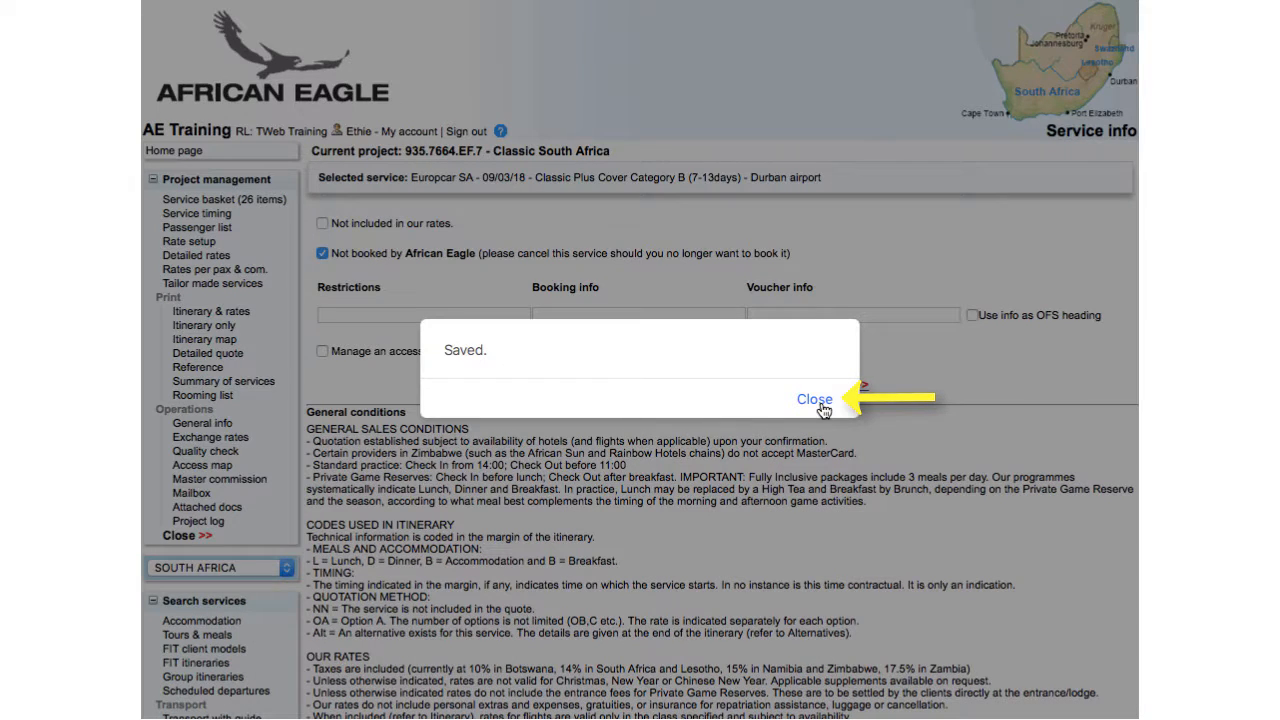
click(813, 478)
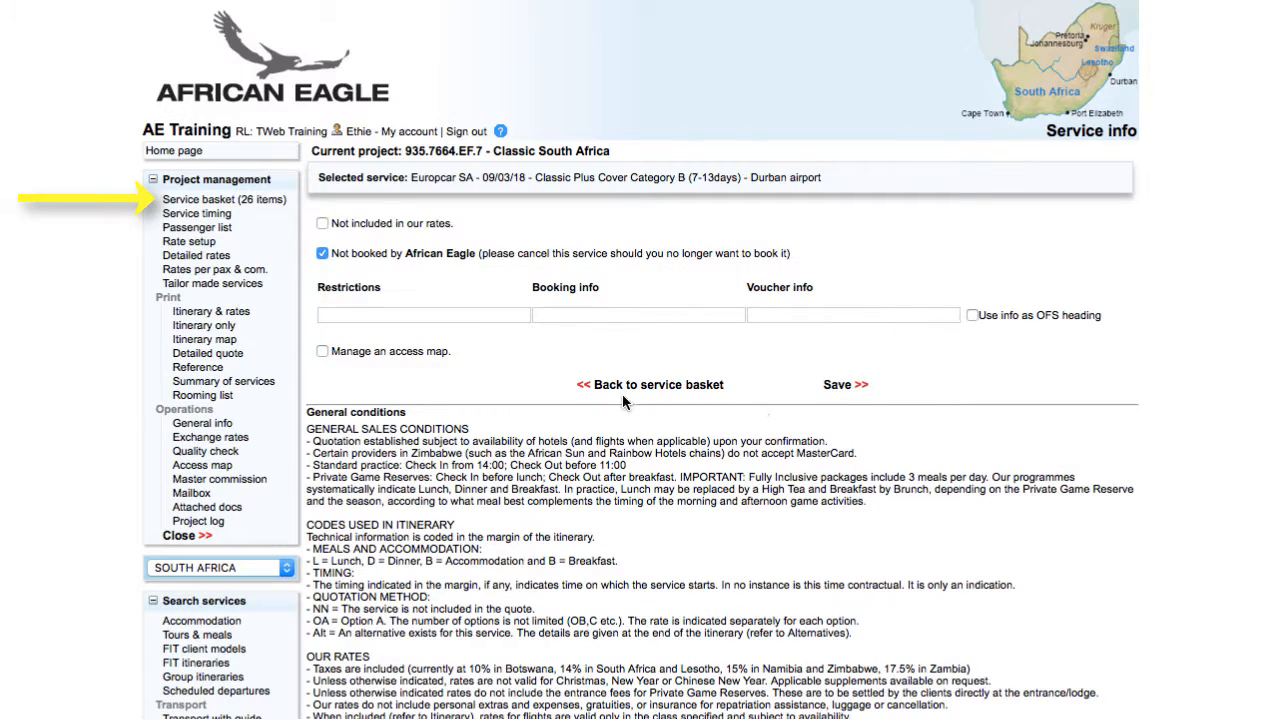
In the service basket, assign the 09/03/18 Durban airport car rental to the optional Car Rental Cat. B
click(236, 201)
scroll(662, 602, down, 10)
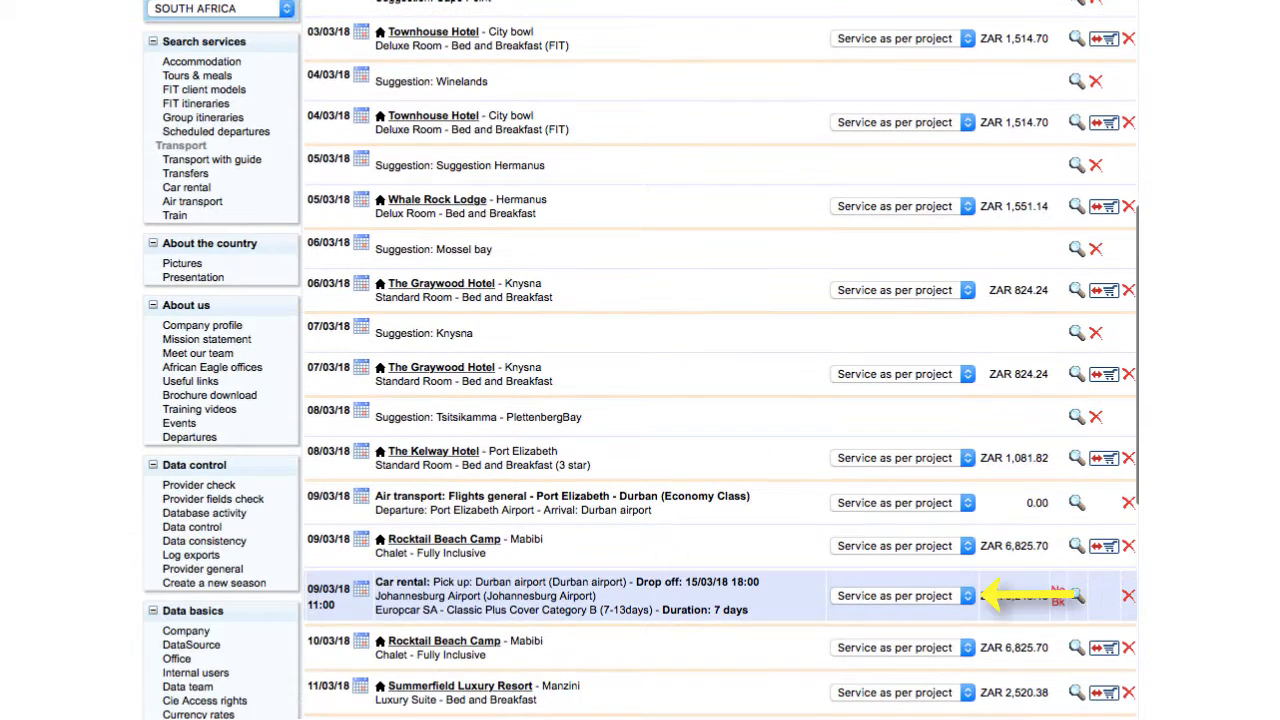
click(850, 596)
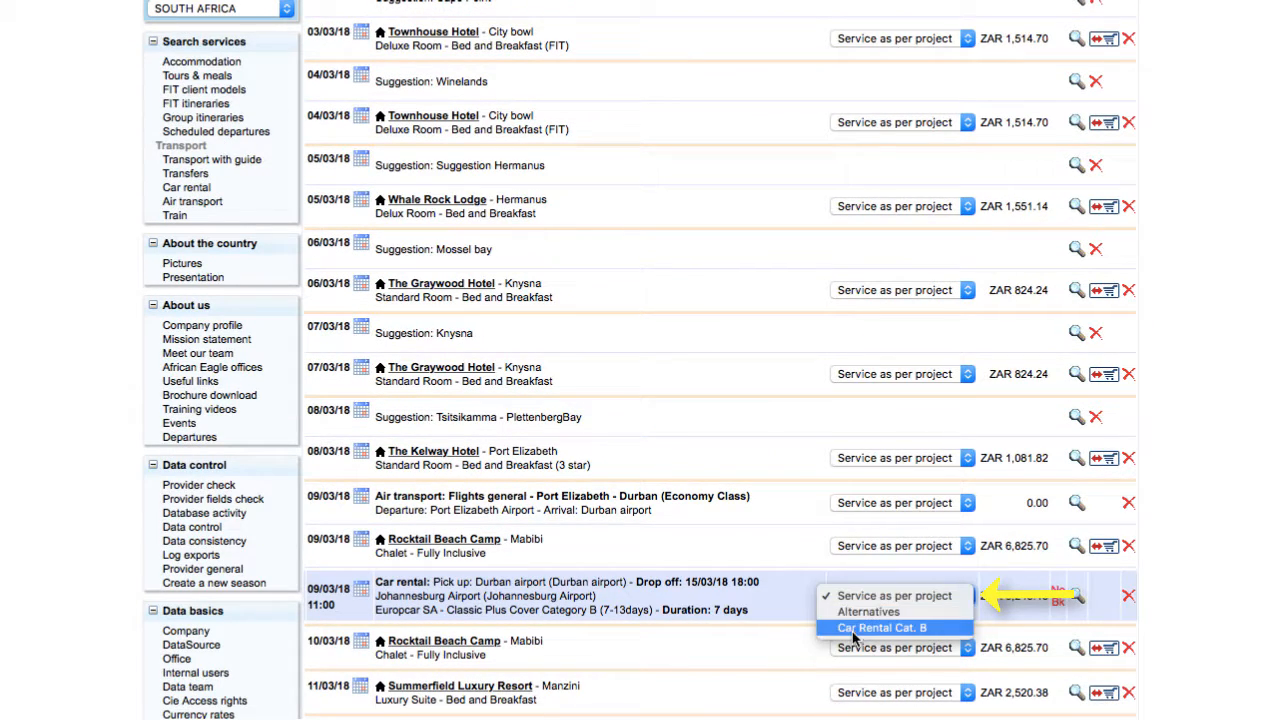
click(853, 636)
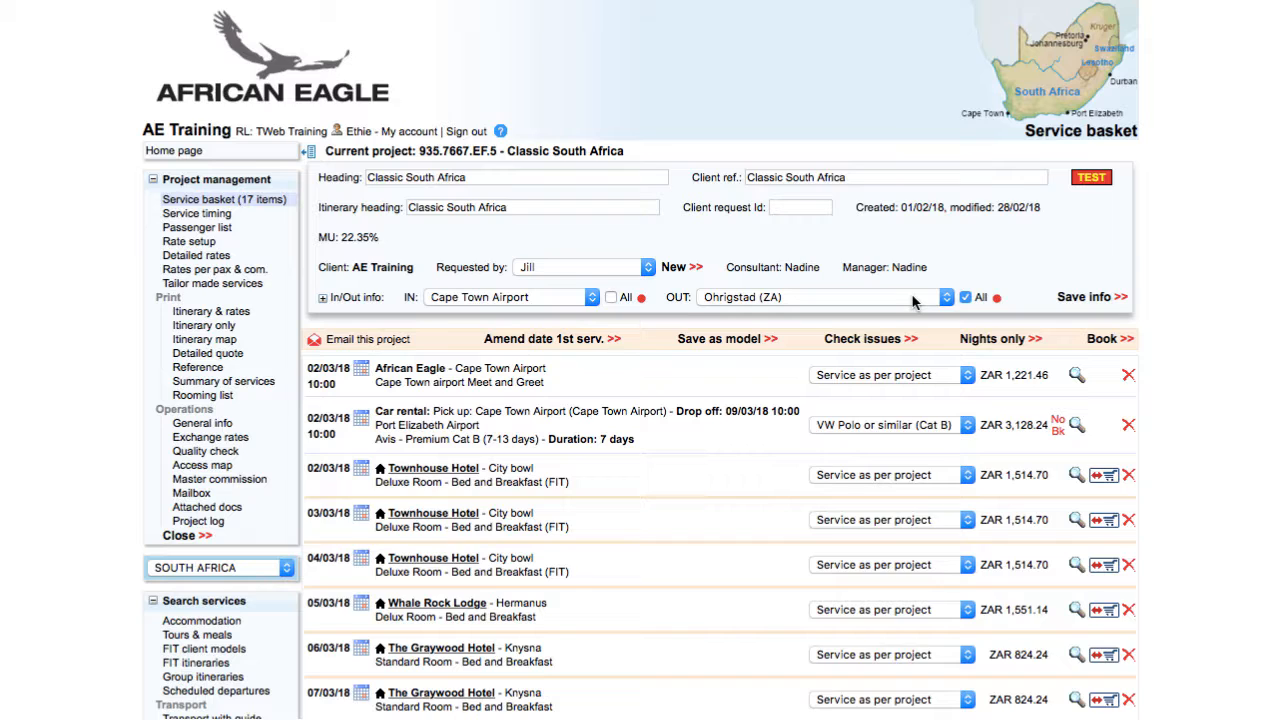
Try to save the Avis Premium Cat B rental from Cape Town Airport with "Not booked by African Eagle" unchecked
click(1073, 426)
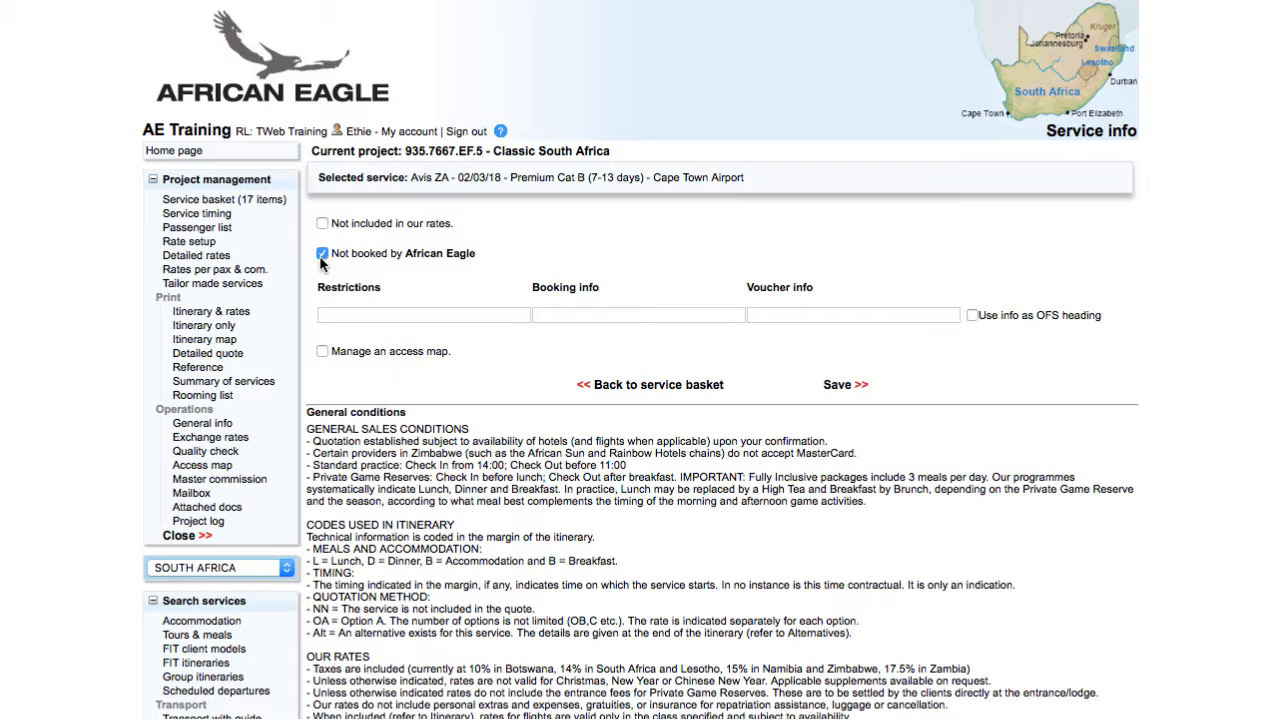
click(826, 384)
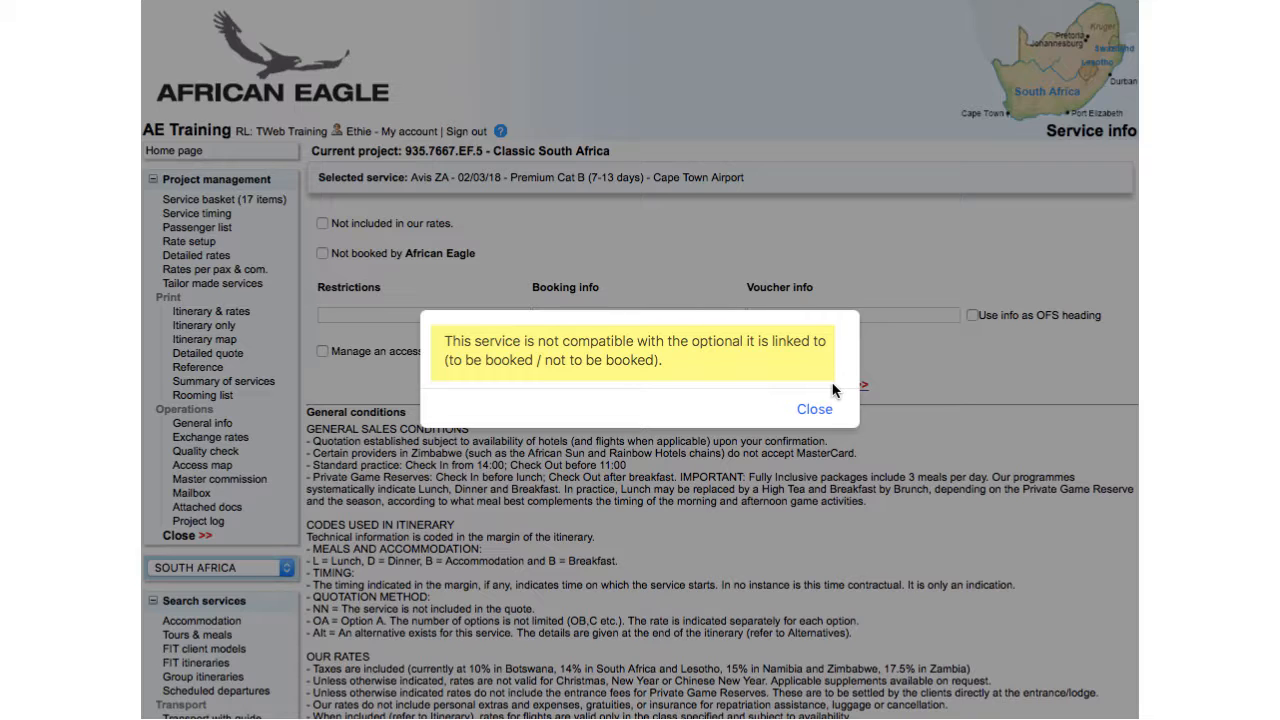
Mark the VW Polo or similar (Cat B) optional as to be booked in the rate setup and return to the service basket
click(815, 409)
click(705, 389)
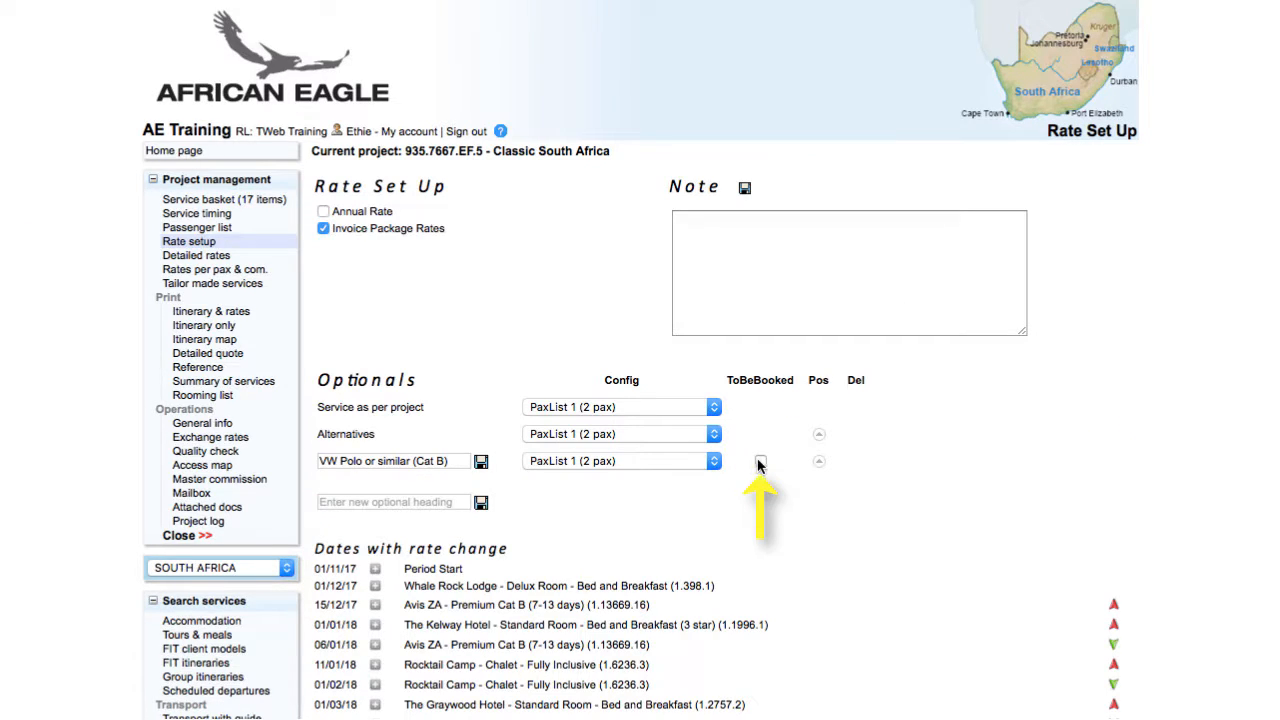
click(760, 463)
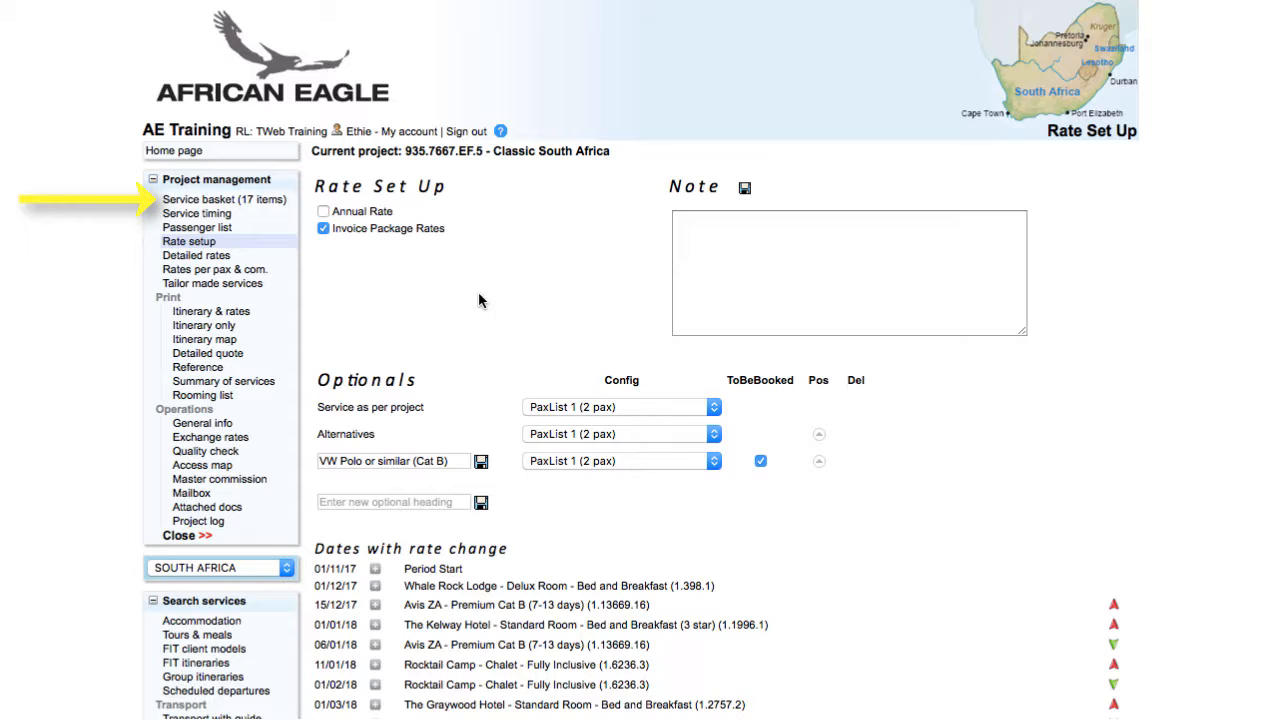
click(222, 200)
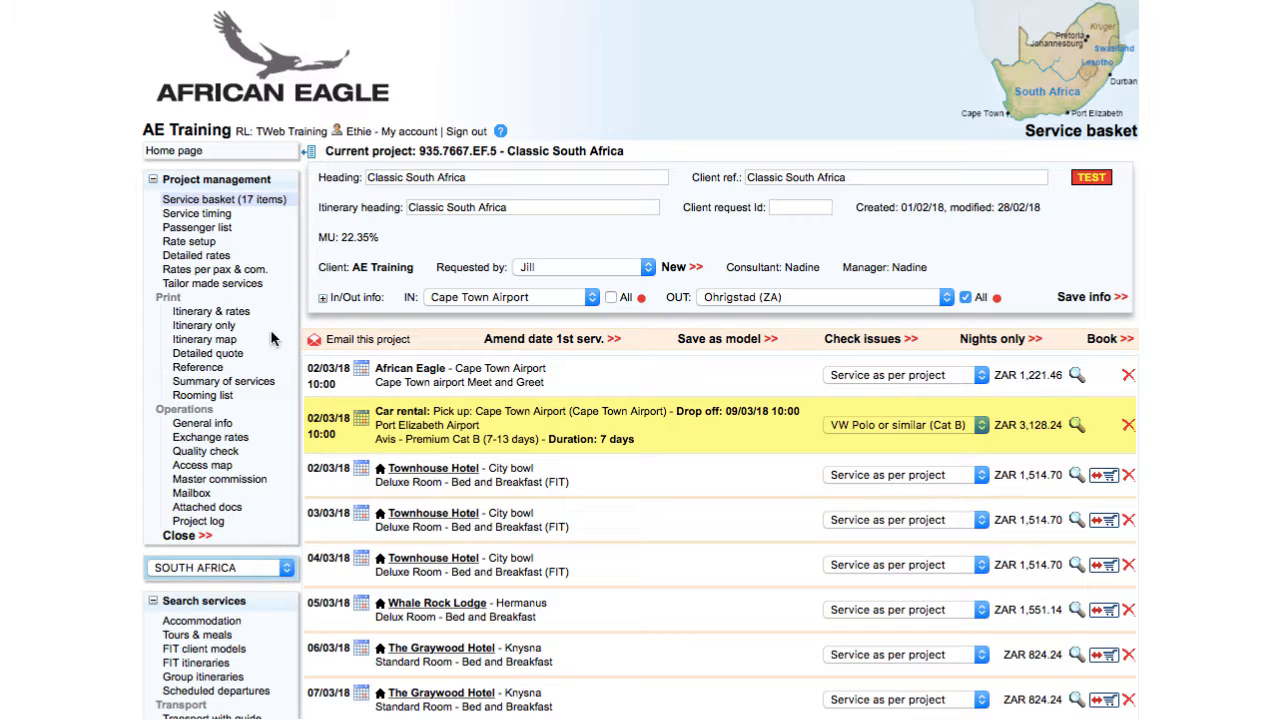
scroll(305, 400, down, 3)
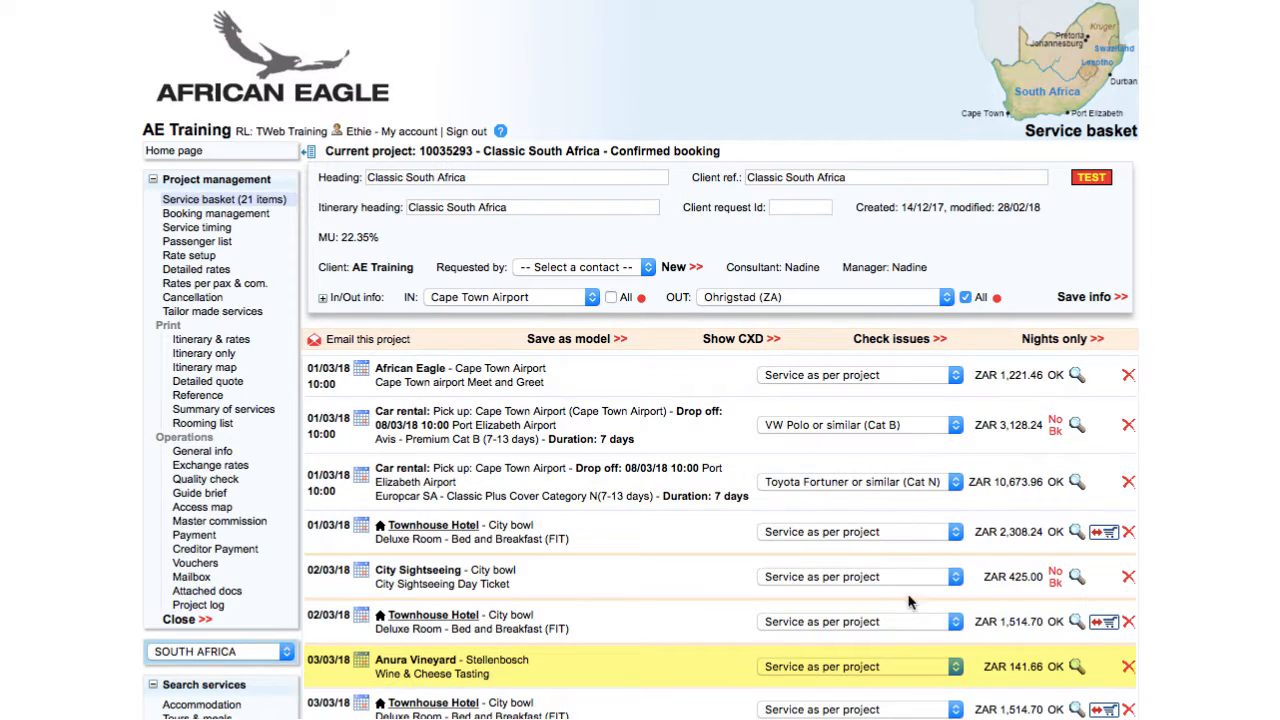
Check the service info of the 03/03/18 Anura Vineyard Wine & Cheese Tasting, then cancel that service from the basket
click(1077, 666)
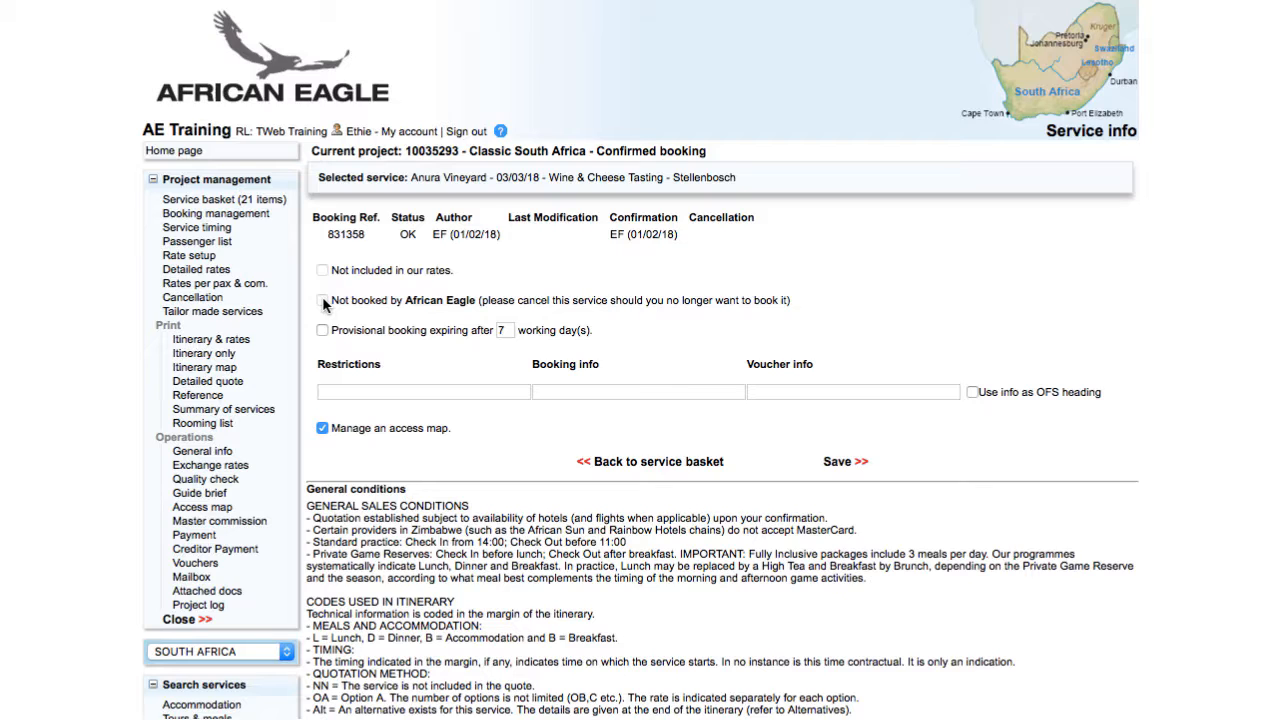
click(632, 463)
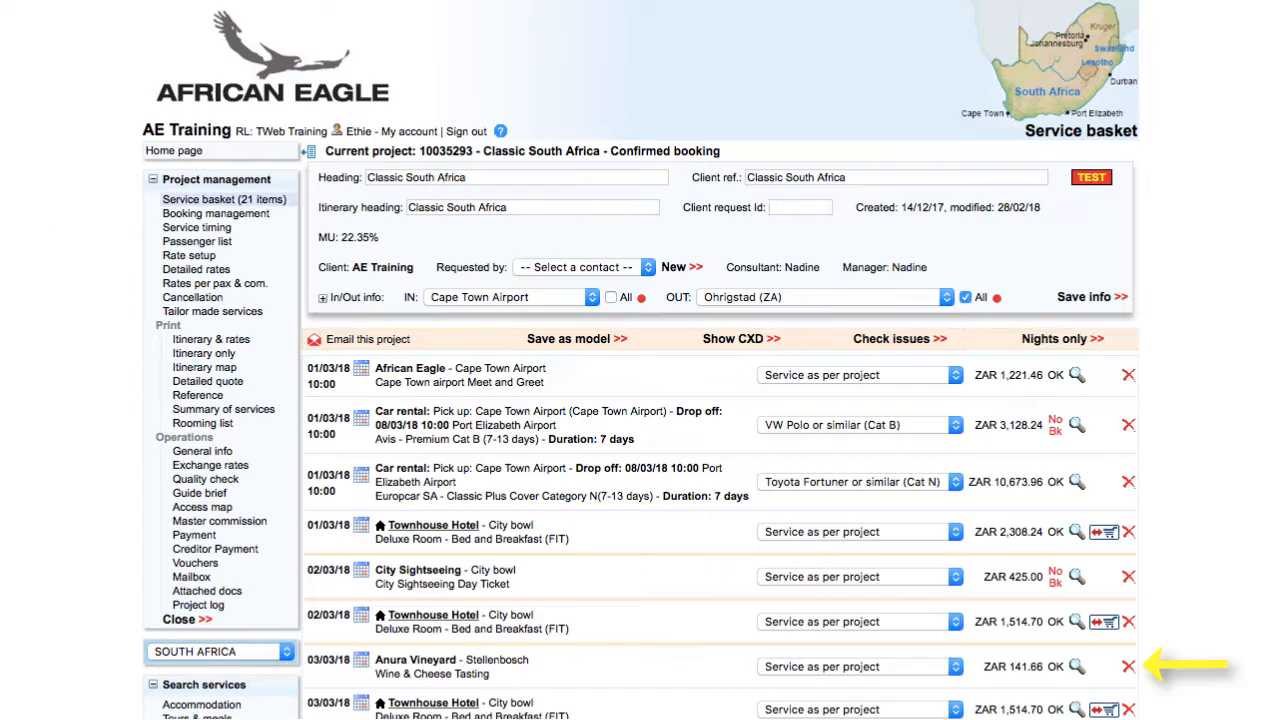
click(1123, 666)
click(787, 214)
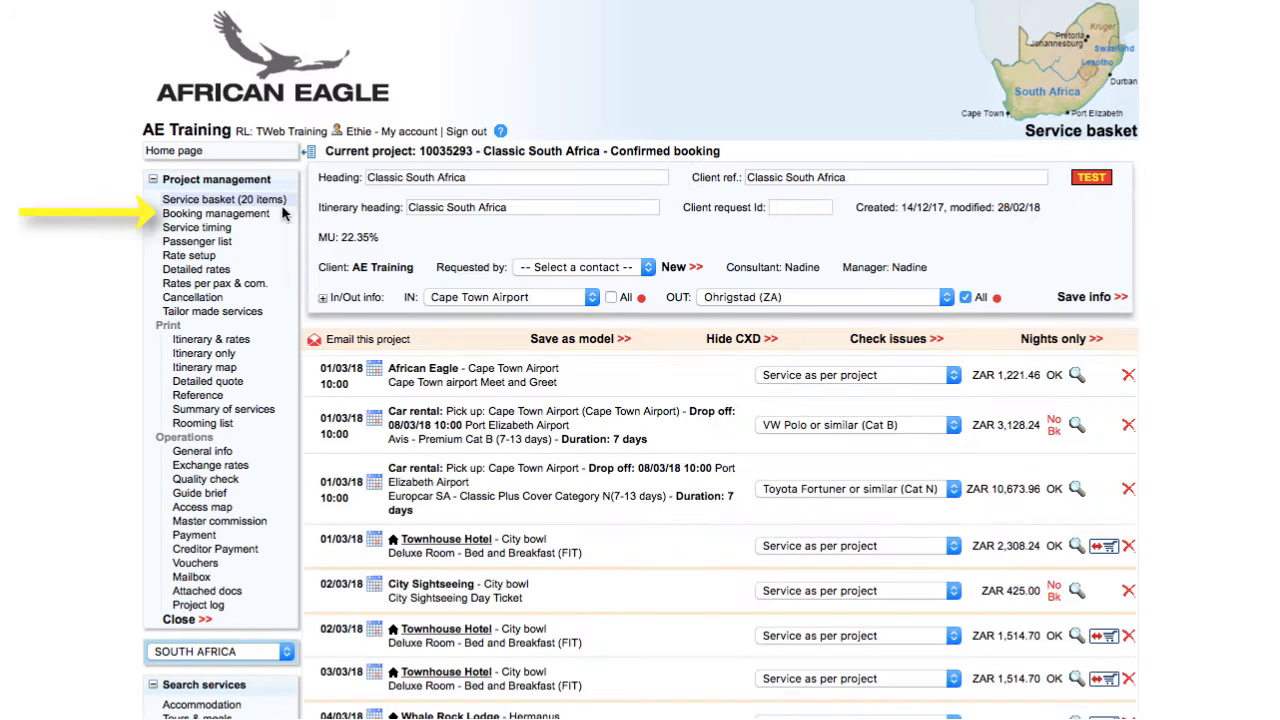
Send the booking mails covering the cancelled Anura Vineyard Wine & Cheese Tasting from booking management
click(255, 215)
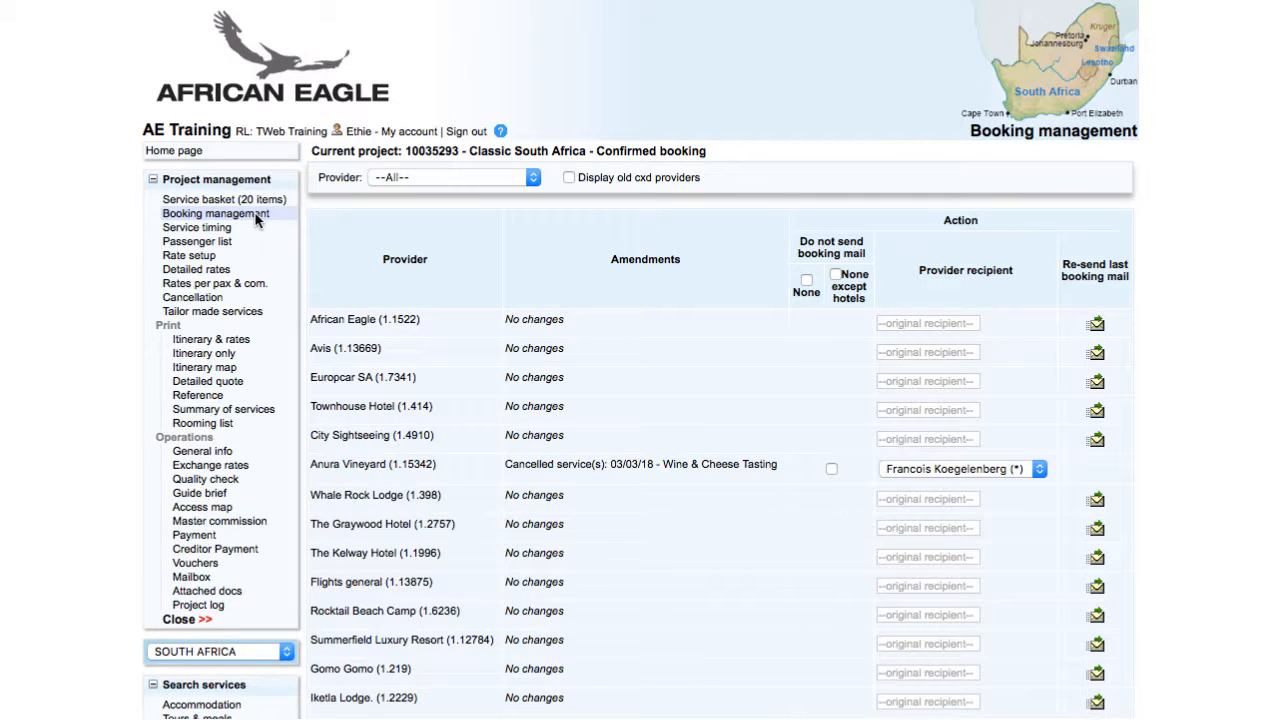
scroll(820, 632, down, 2)
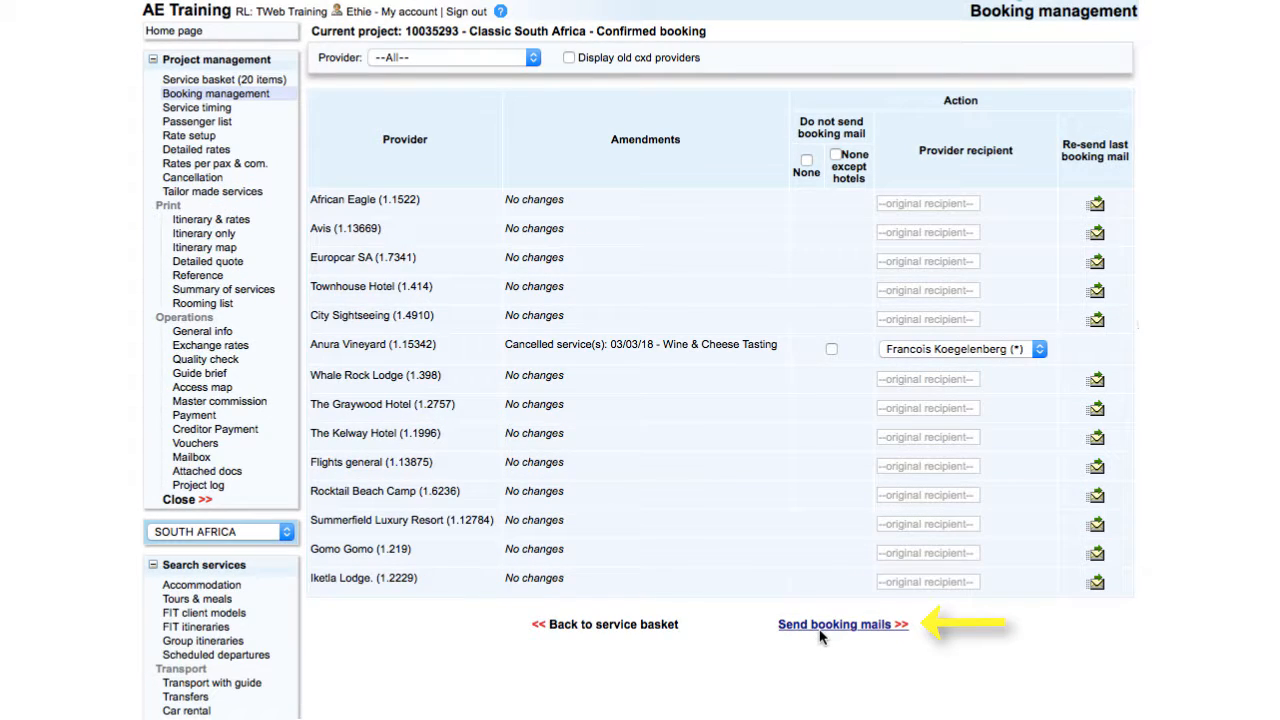
click(820, 631)
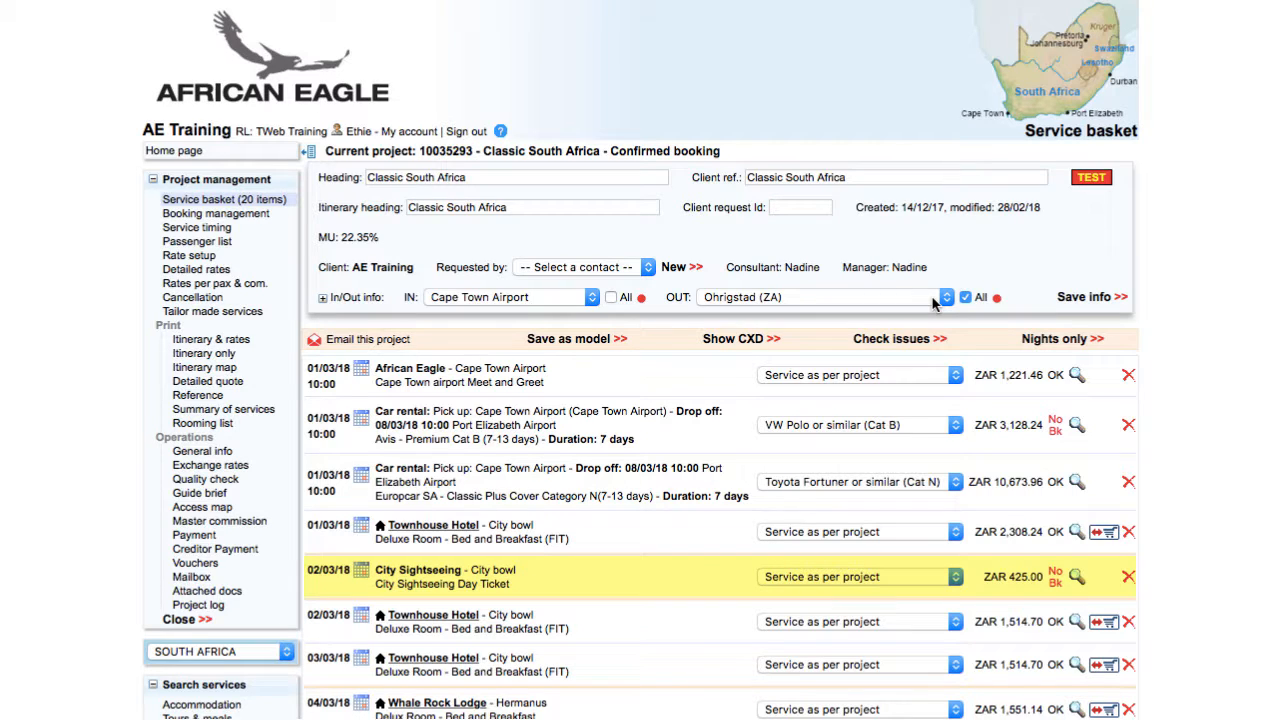
Uncheck "Not booked by African Eagle" for the 02/03/18 City Sightseeing Day Ticket, save, and send its booking mails
click(1075, 578)
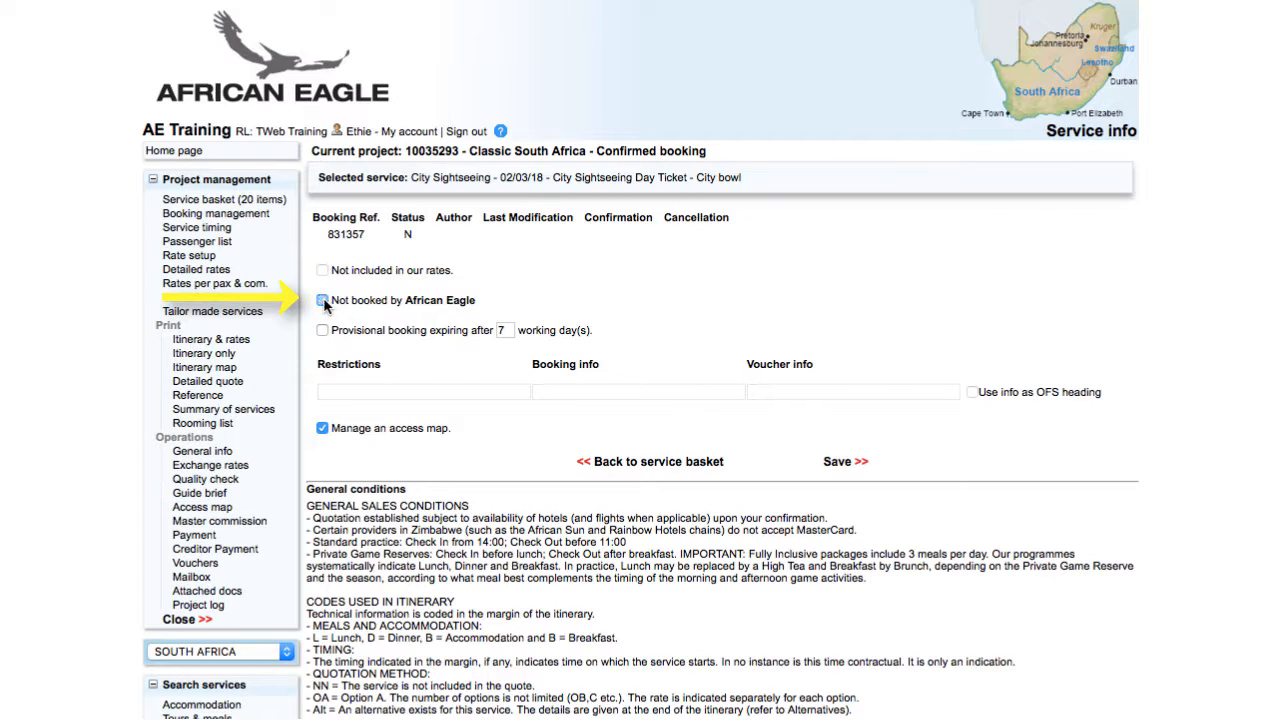
click(831, 464)
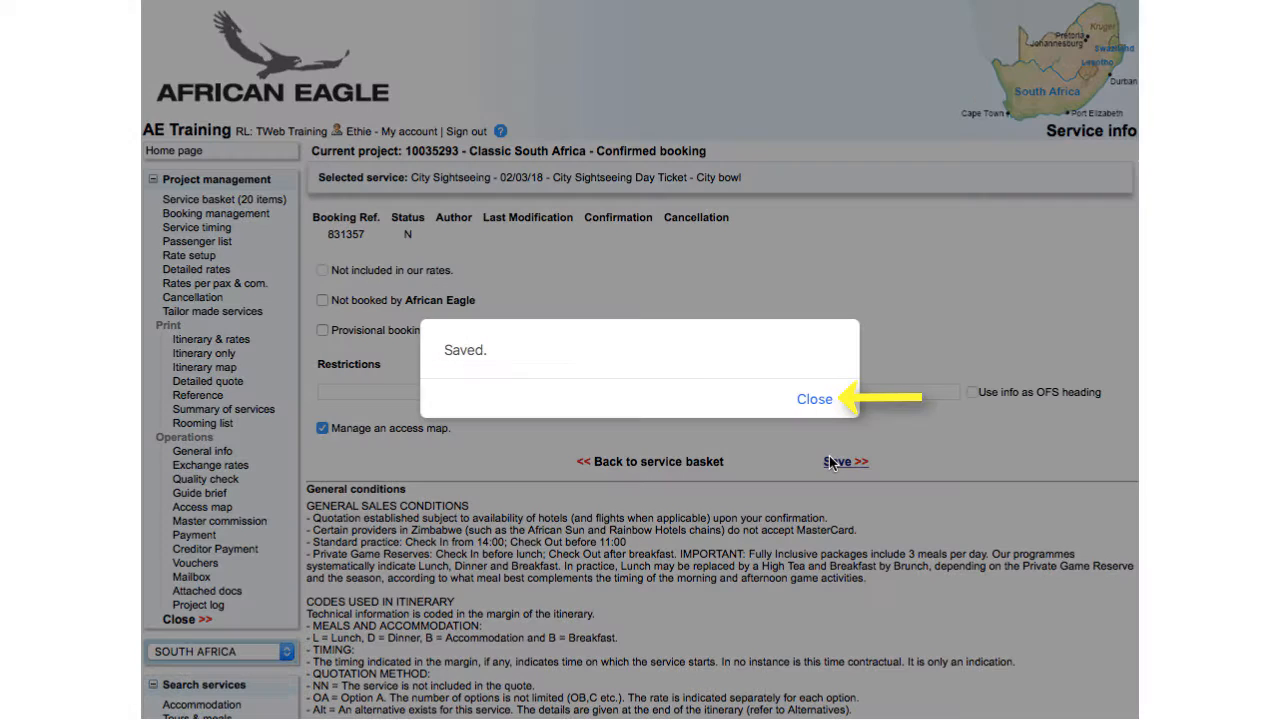
click(815, 401)
click(662, 463)
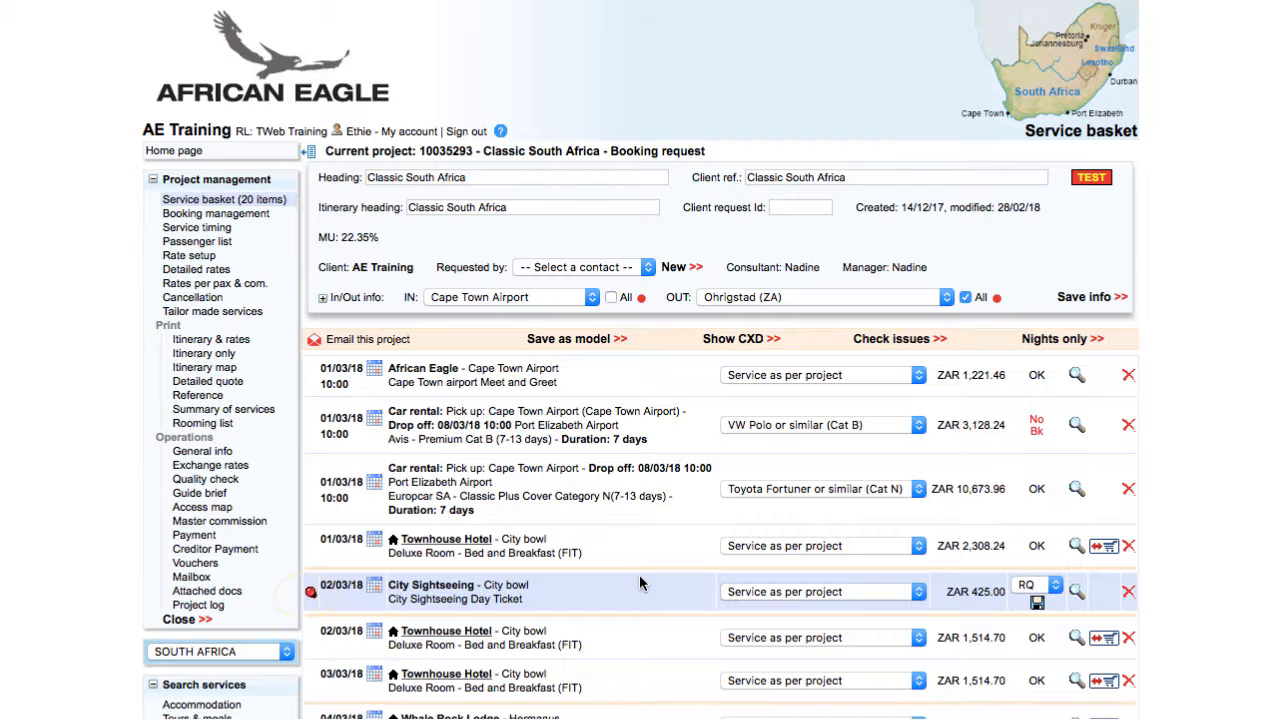
click(215, 213)
click(812, 675)
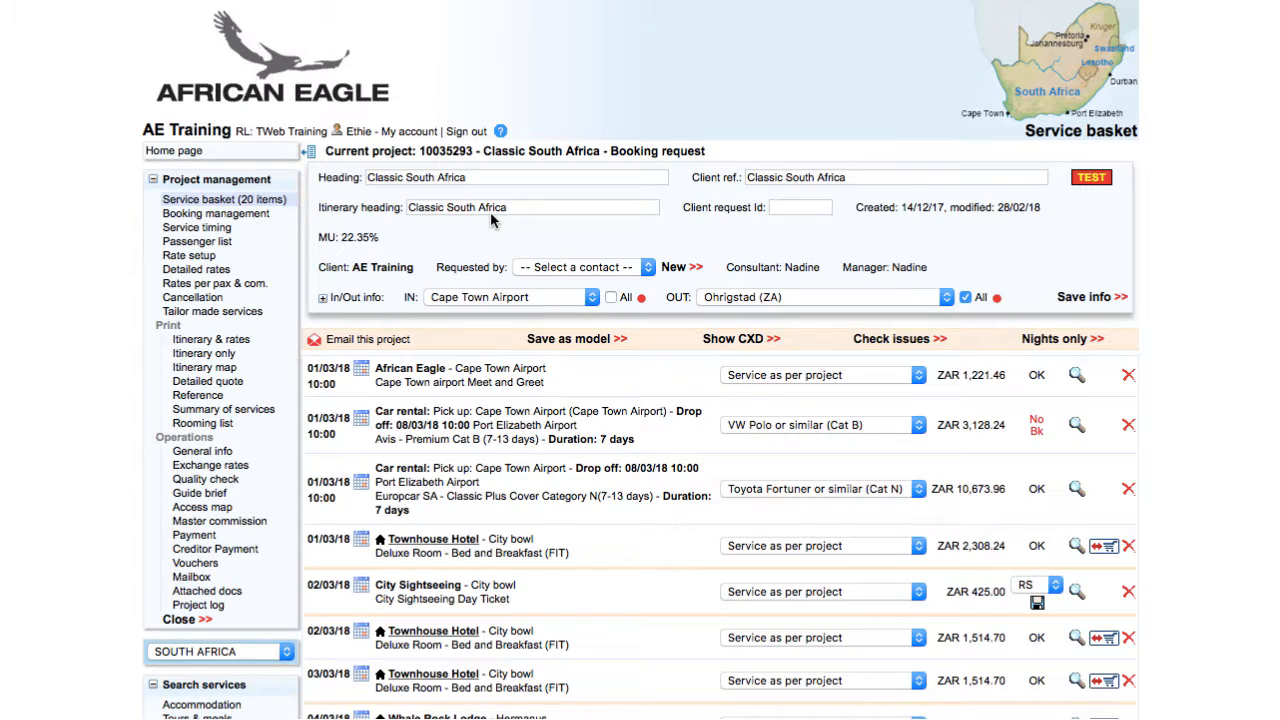
Cancel the car rental linked to the Toyota Fortuner or similar (Cat N) optional
click(189, 256)
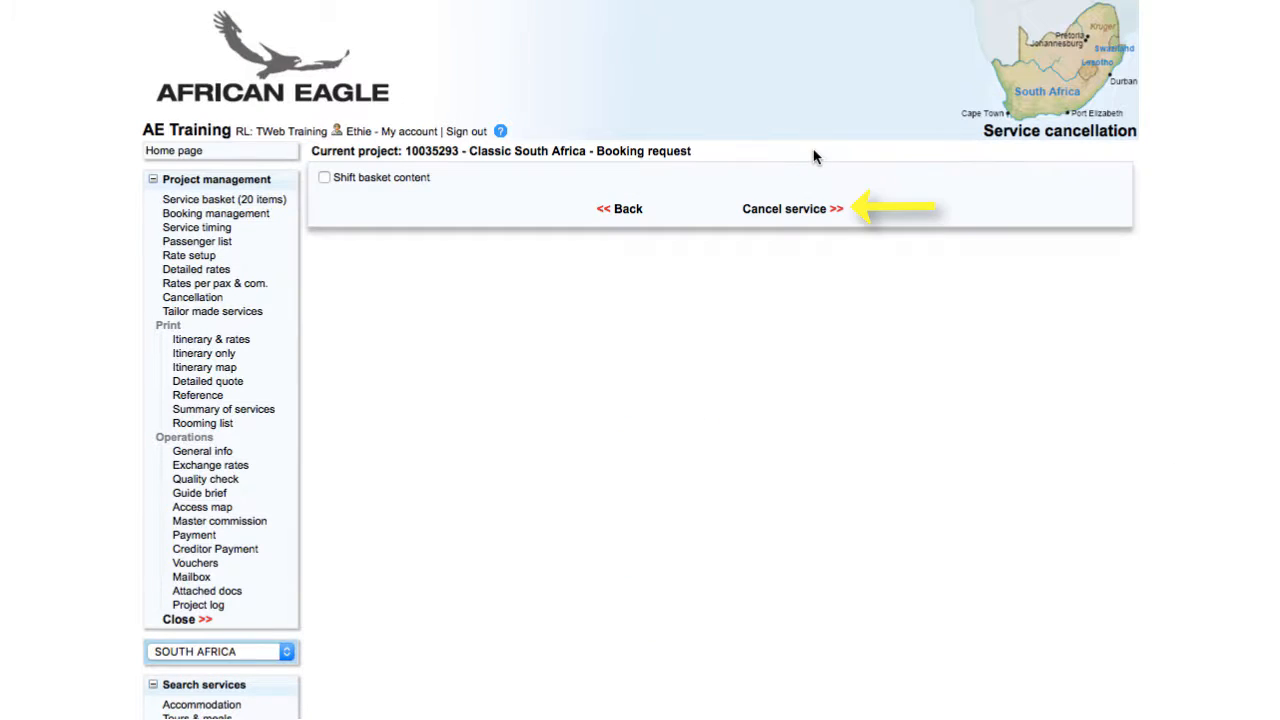
click(786, 212)
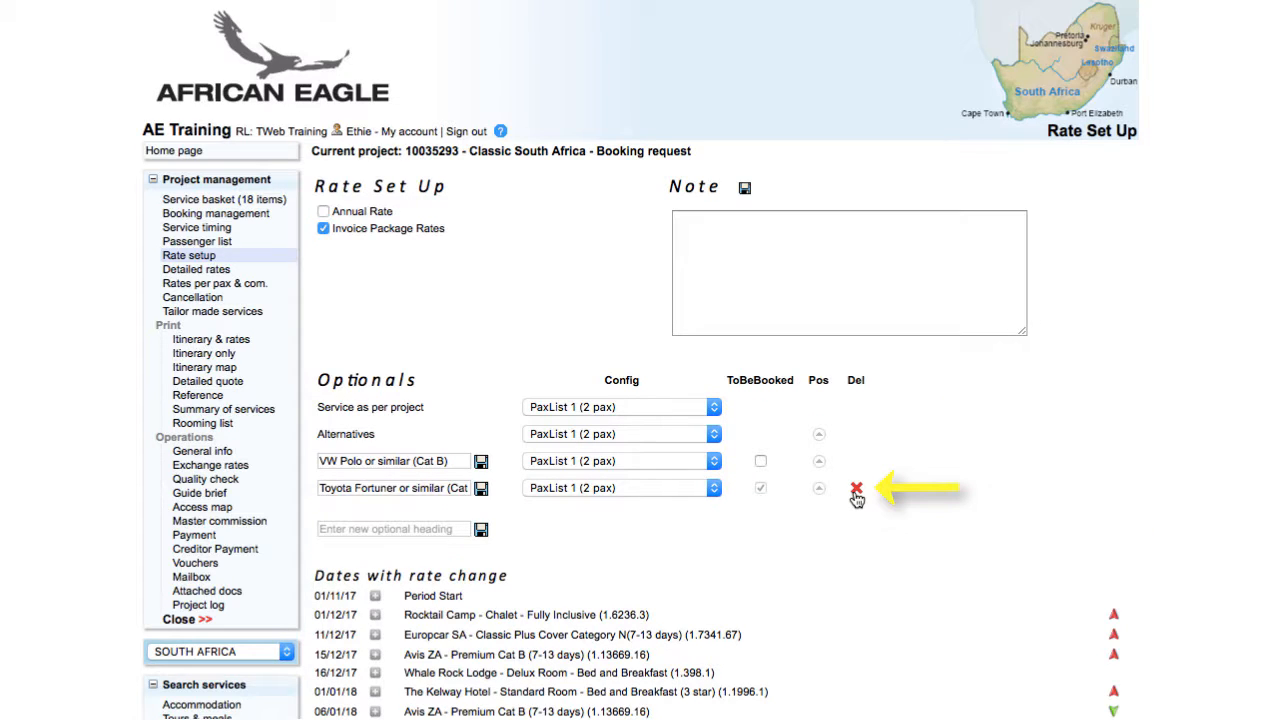
Delete the Toyota Fortuner optional, mark VW Polo or similar (Cat B) as to be booked, and go to booking management
click(857, 491)
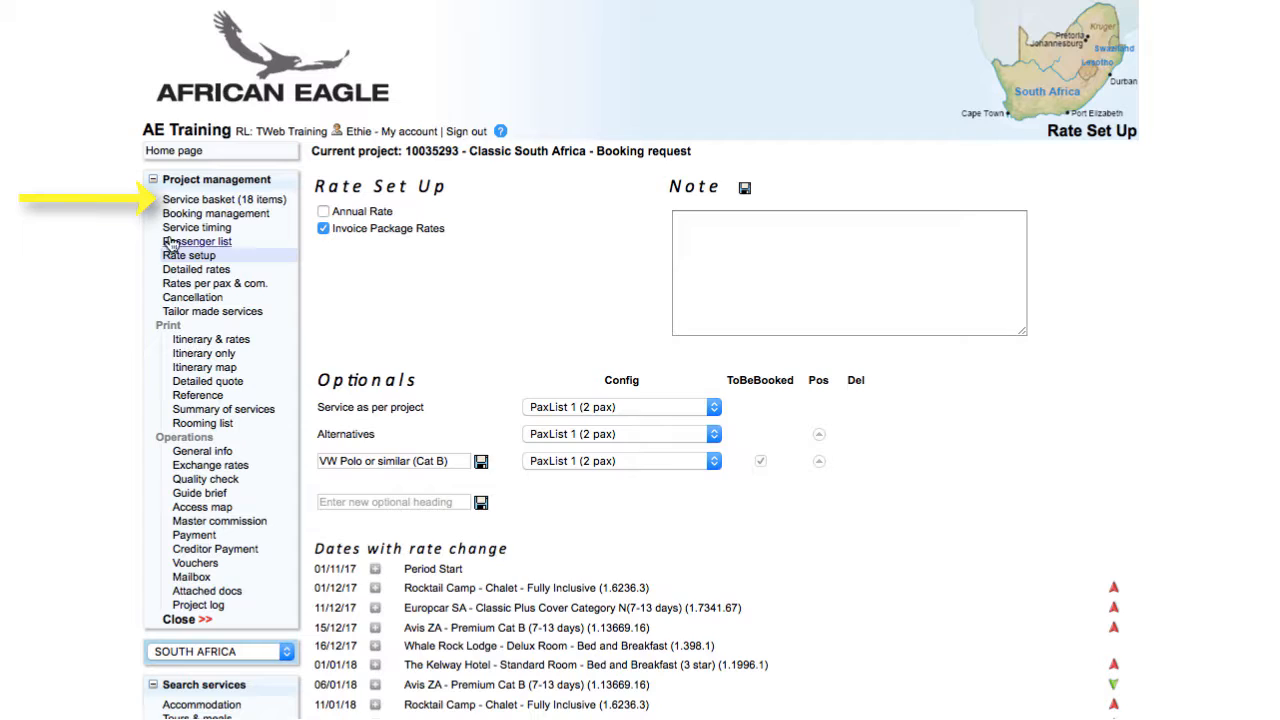
click(182, 201)
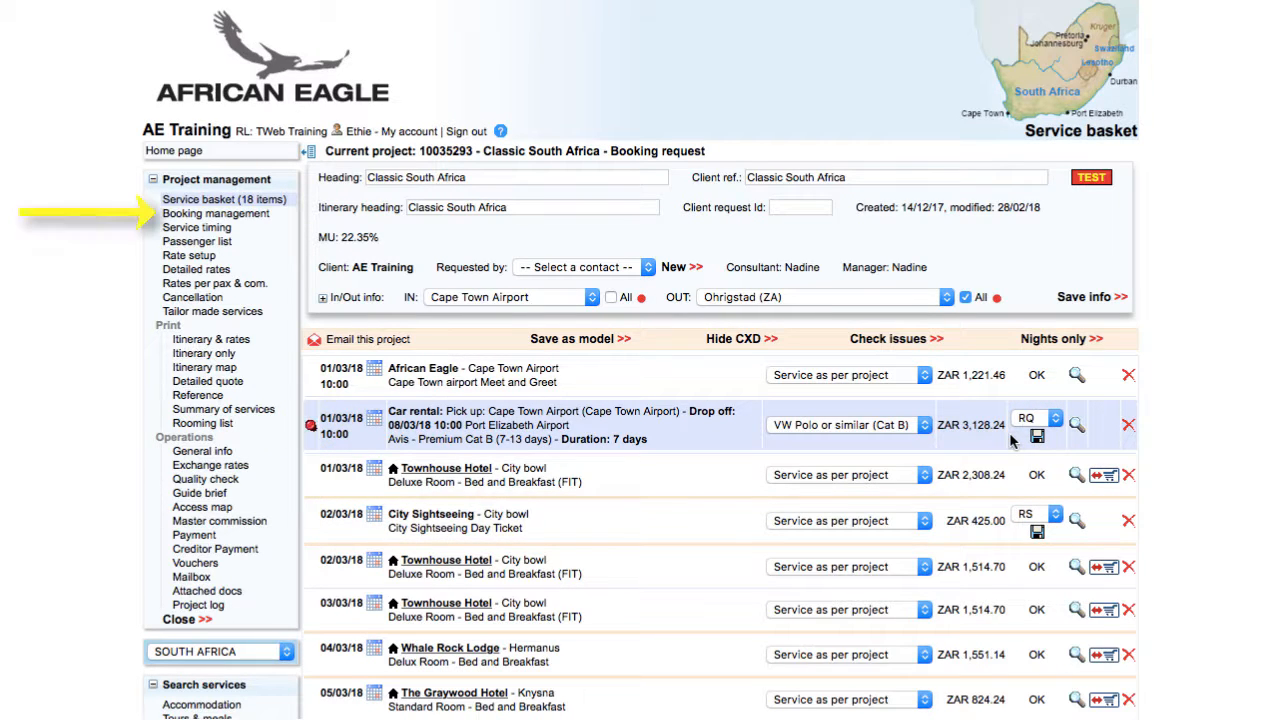
click(240, 215)
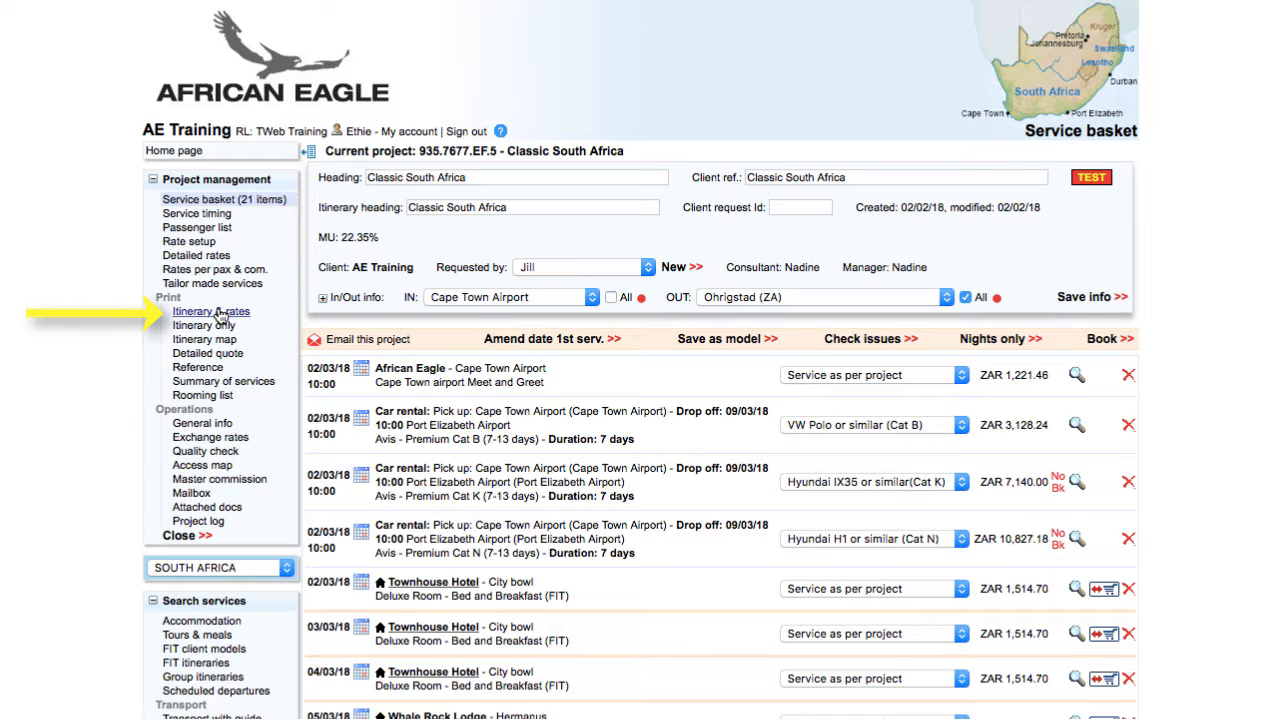
Review the optionals in the Itinerary & rates printout, then mark Hyundai H1 or similar (Cat N) as to be booked in the rate setup
click(212, 312)
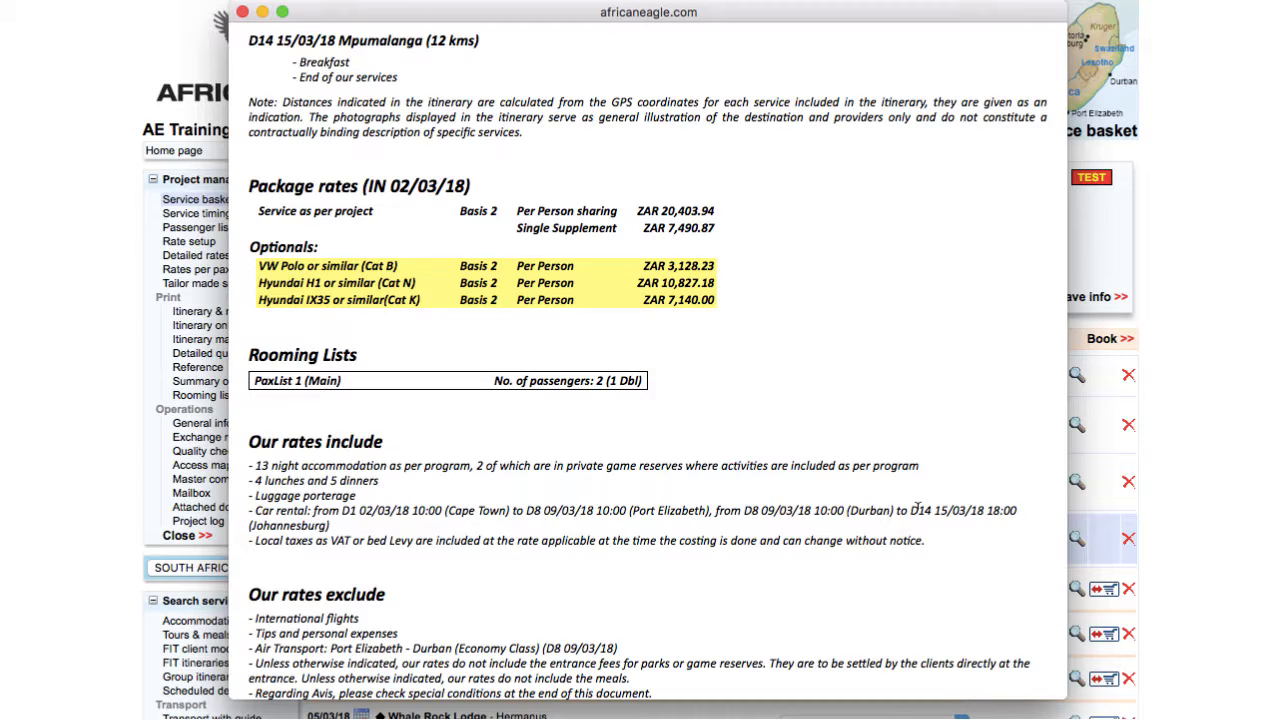
click(242, 12)
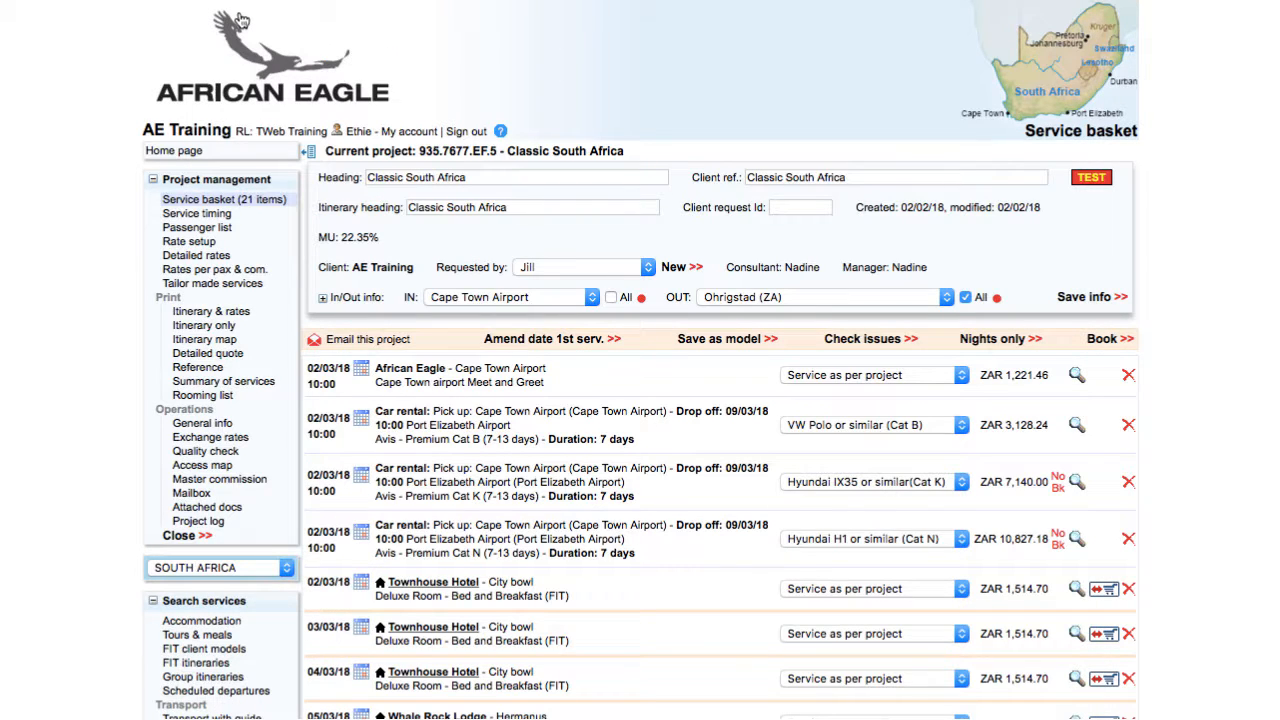
click(178, 243)
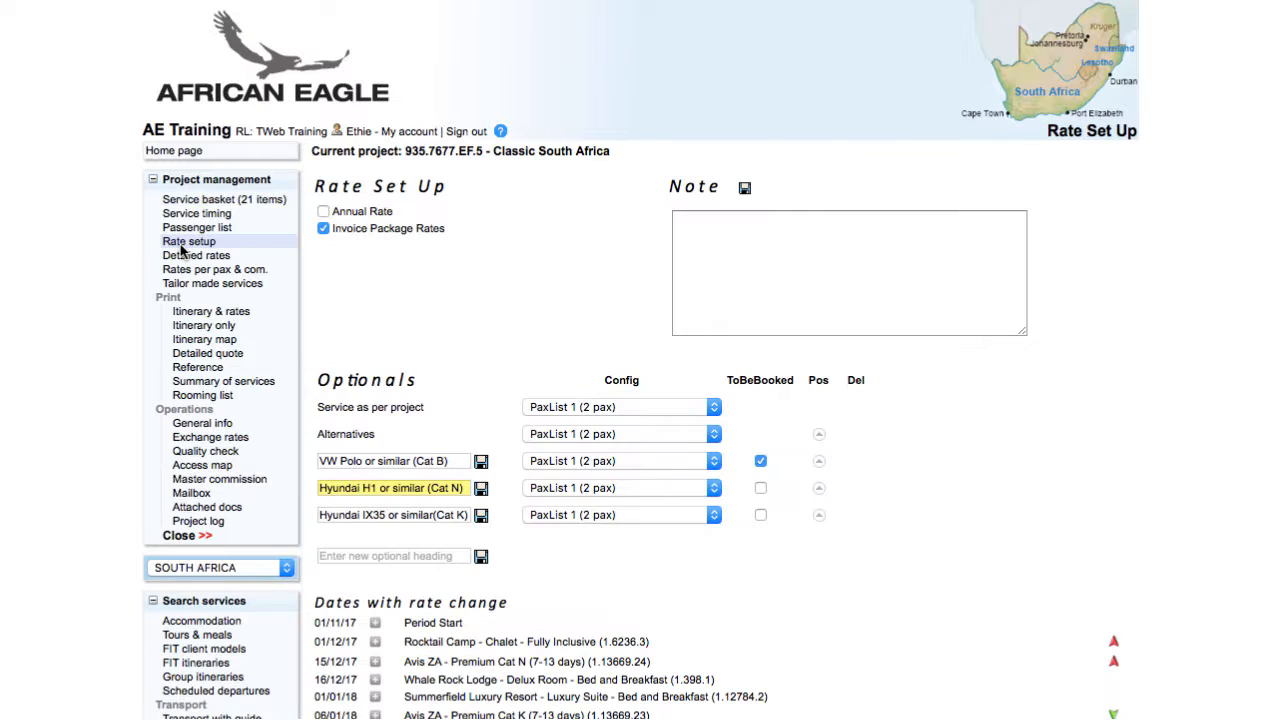
click(760, 488)
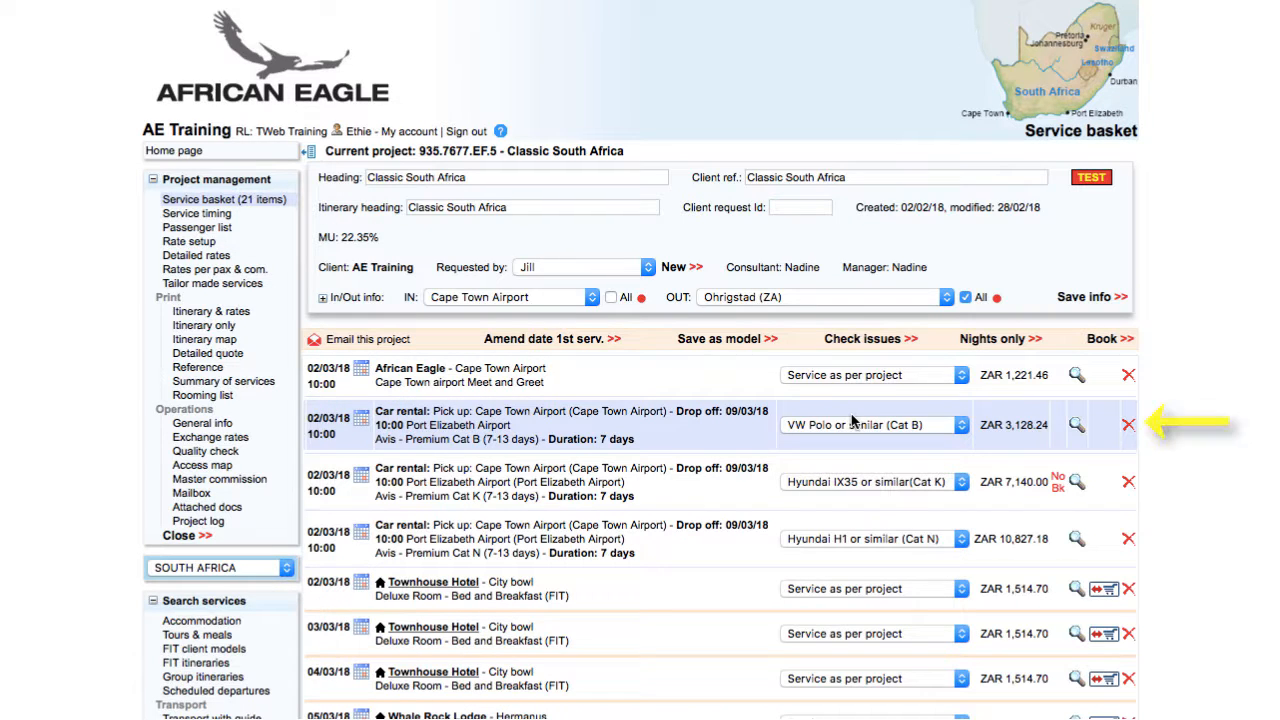
Cancel the 02/03/18 Cape Town Airport car rentals for VW Polo (Cat B) and Hyundai IX35 (Cat K)
click(1128, 427)
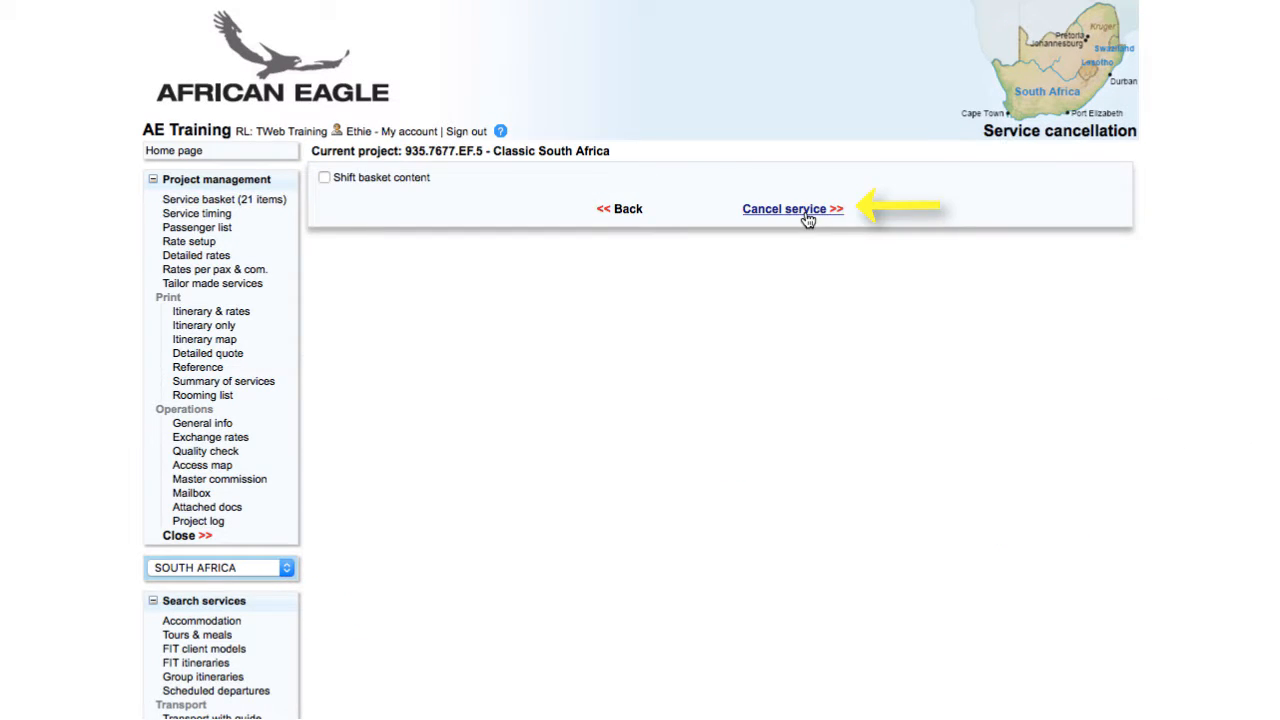
click(790, 209)
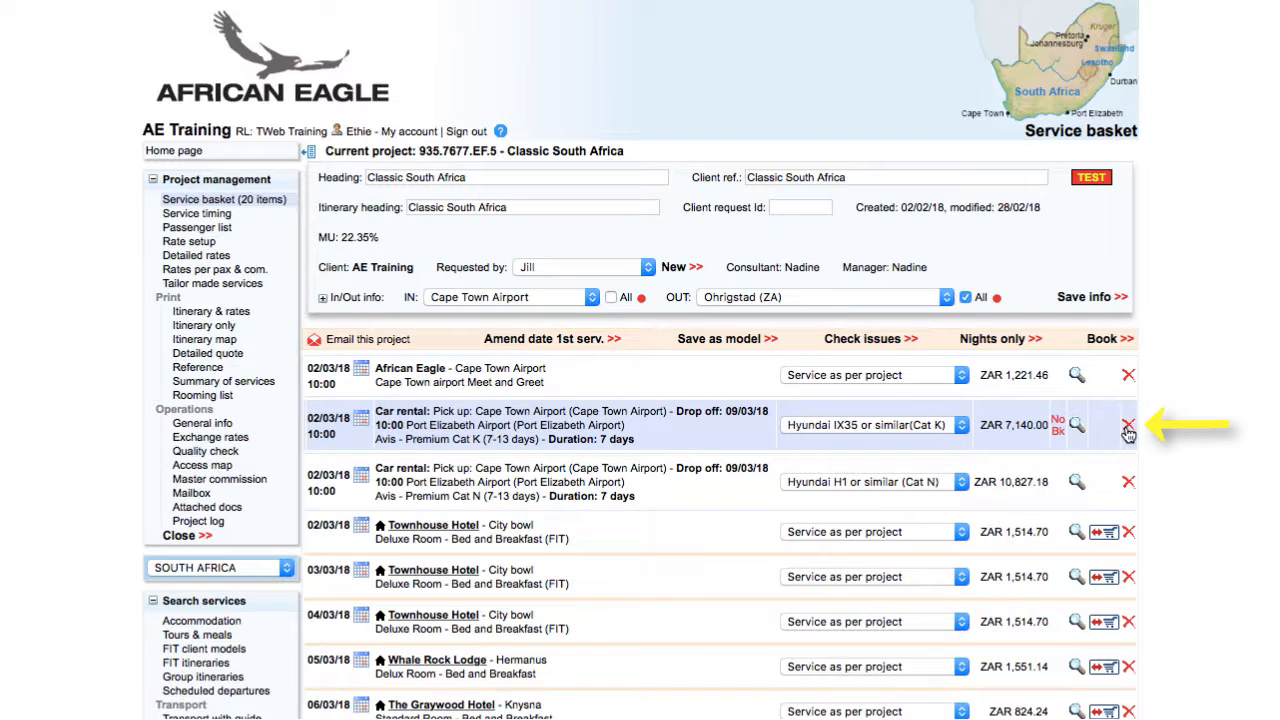
click(1128, 427)
click(792, 210)
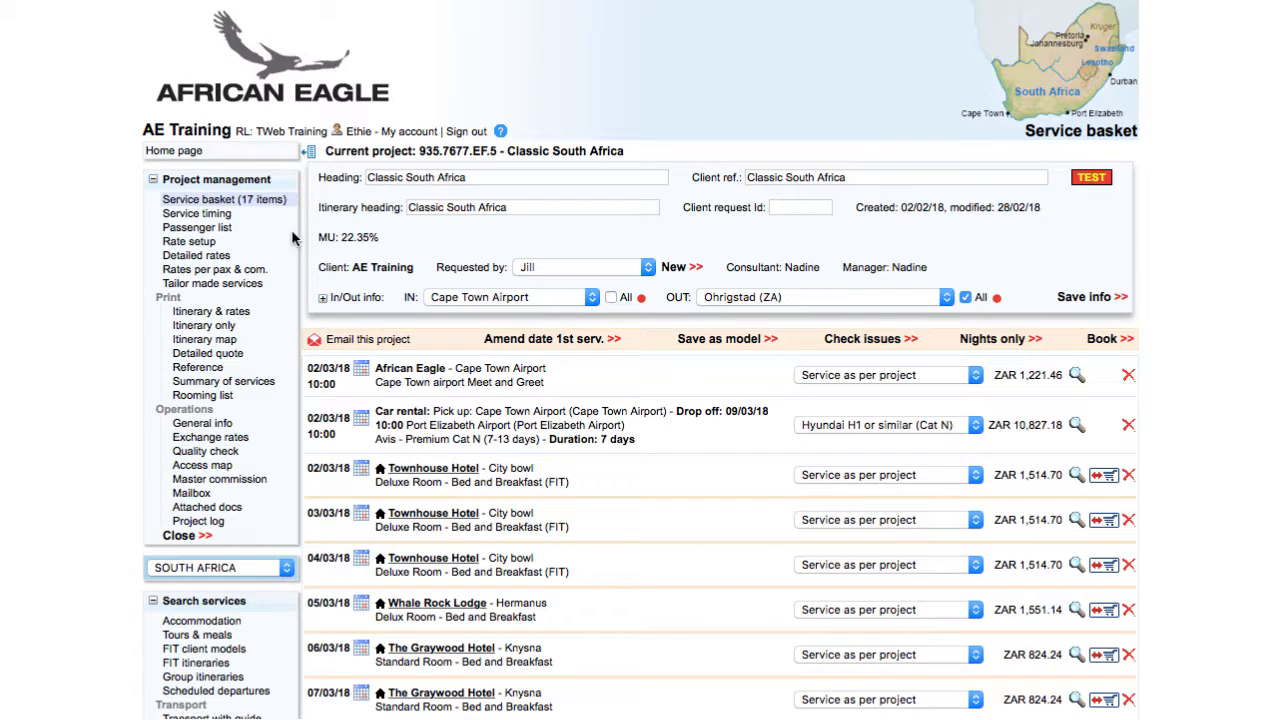
Delete the VW Polo or similar (Cat B) optional in the rate setup and start booking the project from the service basket
click(196, 242)
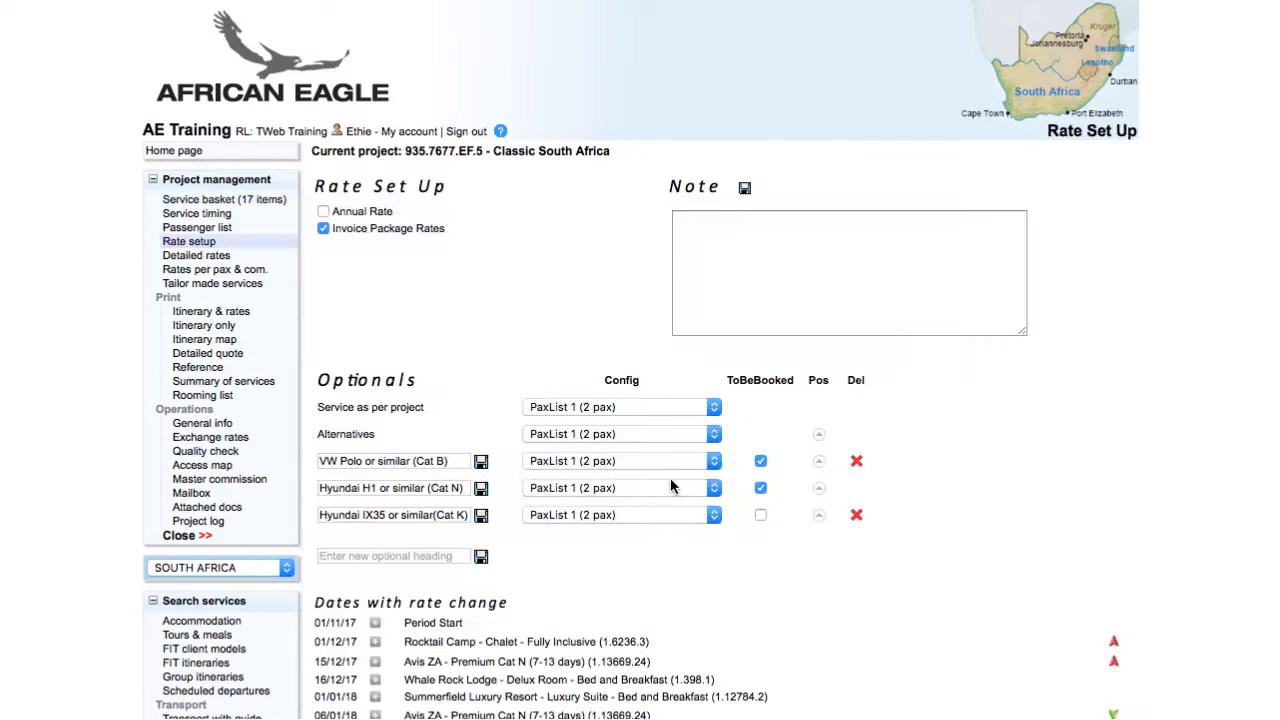
click(857, 463)
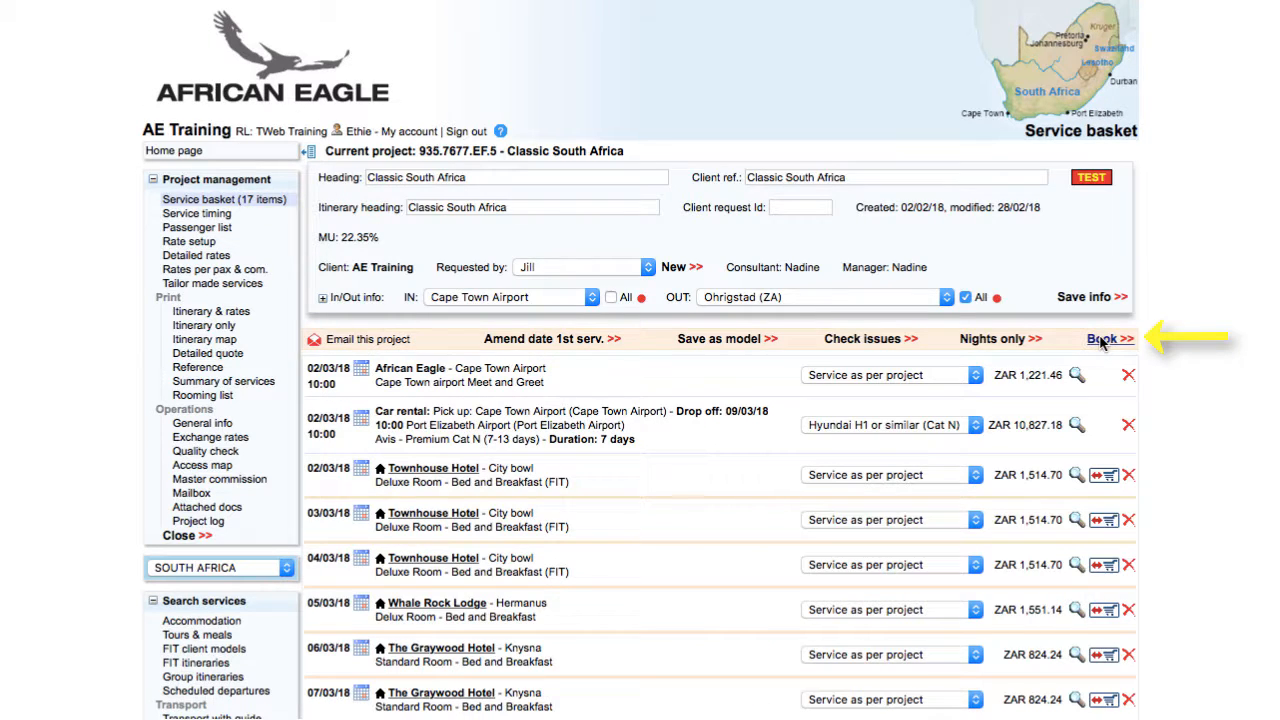
click(1101, 340)
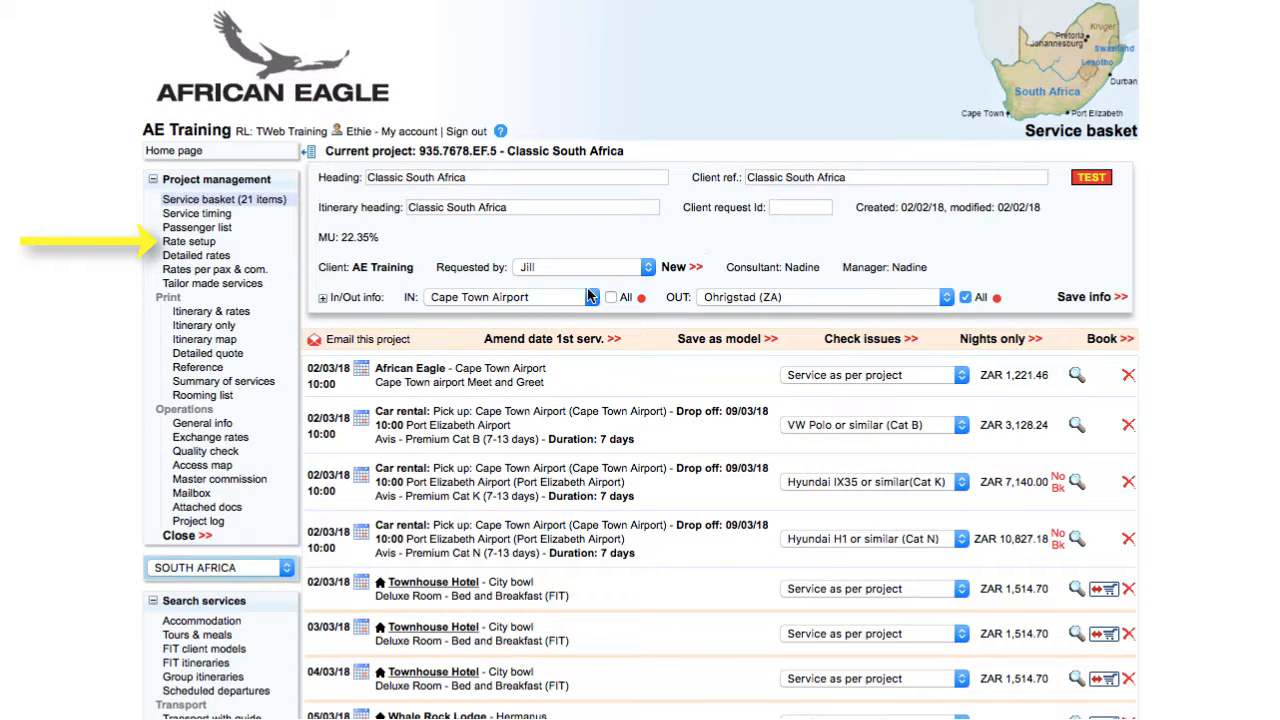
Unmark VW Polo or similar (Cat B) as to be booked in the rate setup, then create the project's booking
click(189, 241)
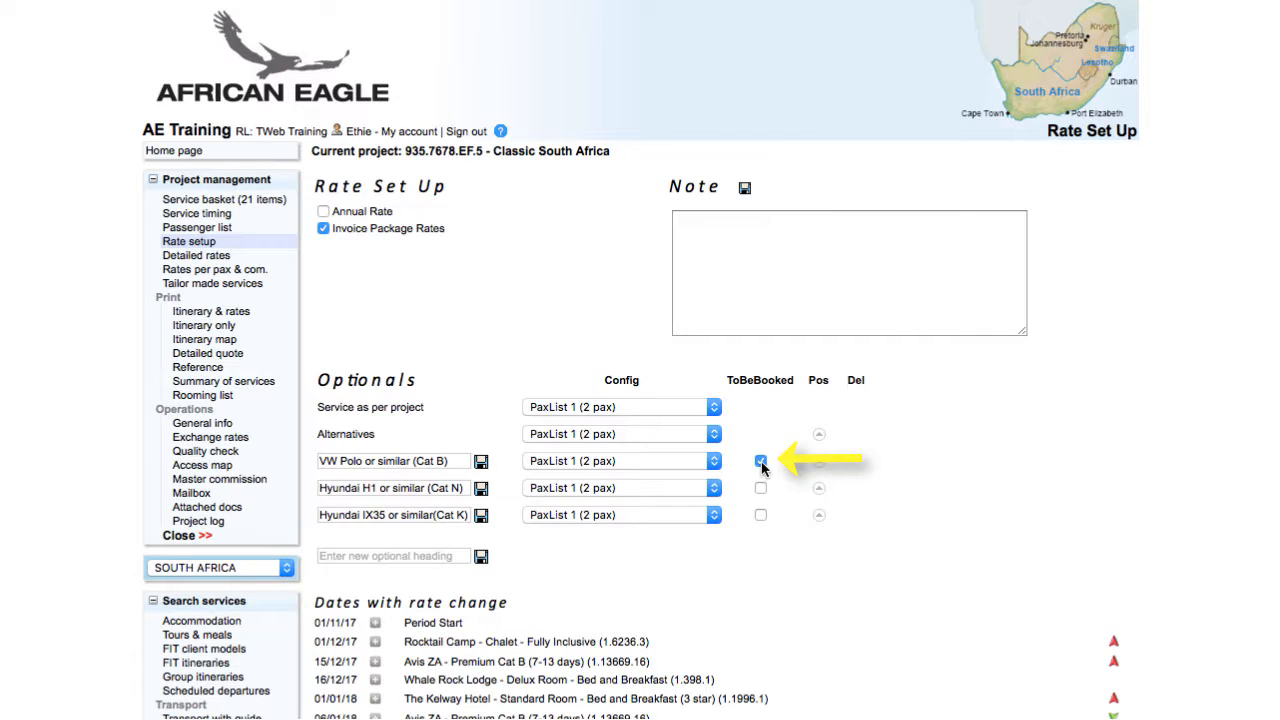
click(760, 461)
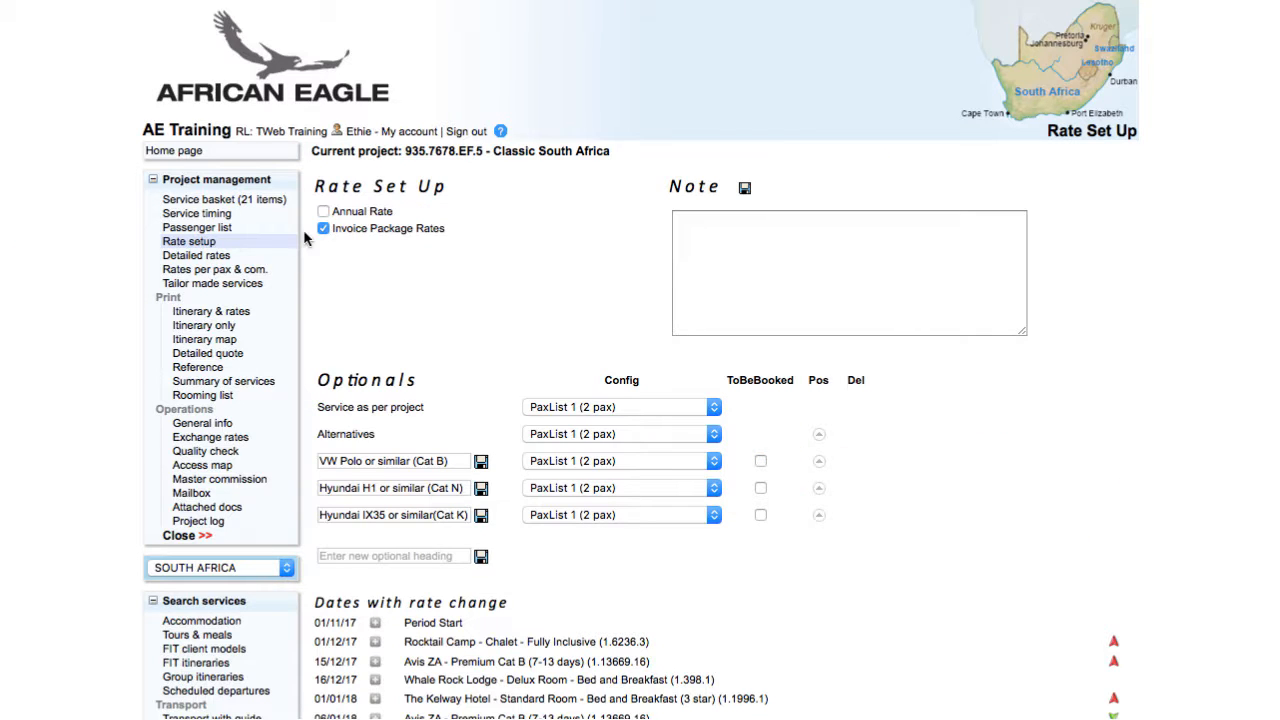
click(235, 199)
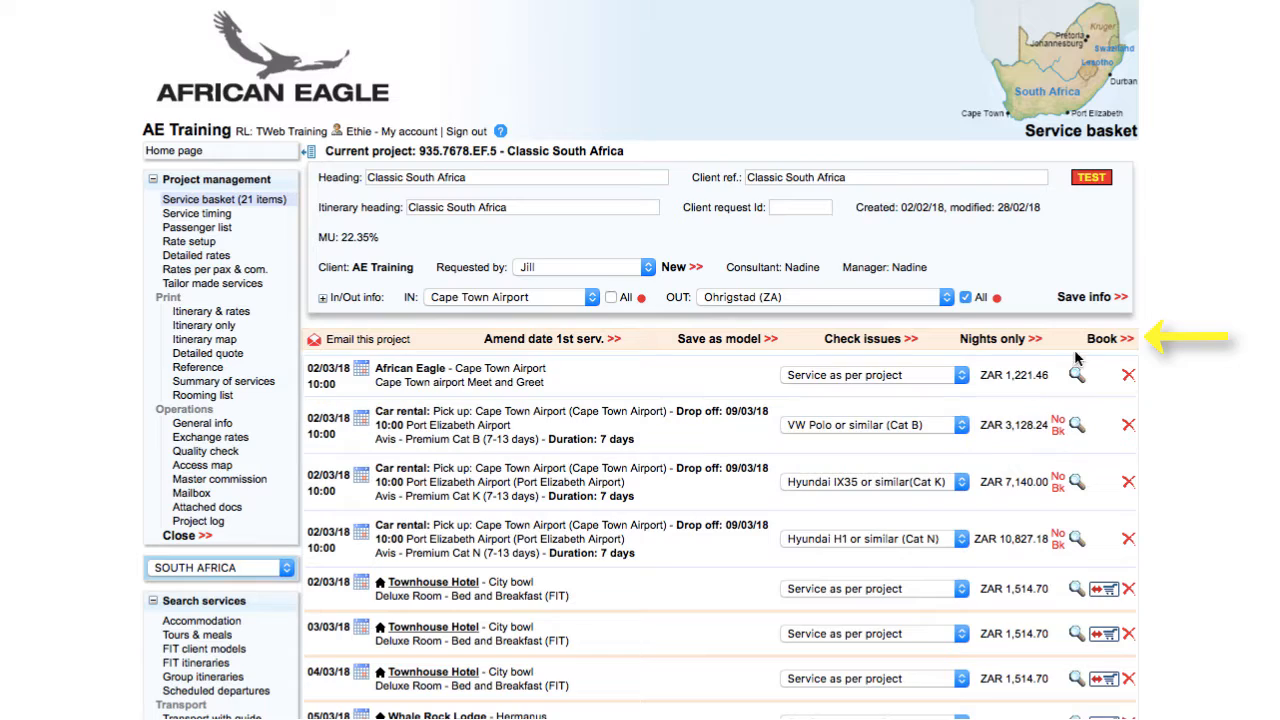
click(1103, 339)
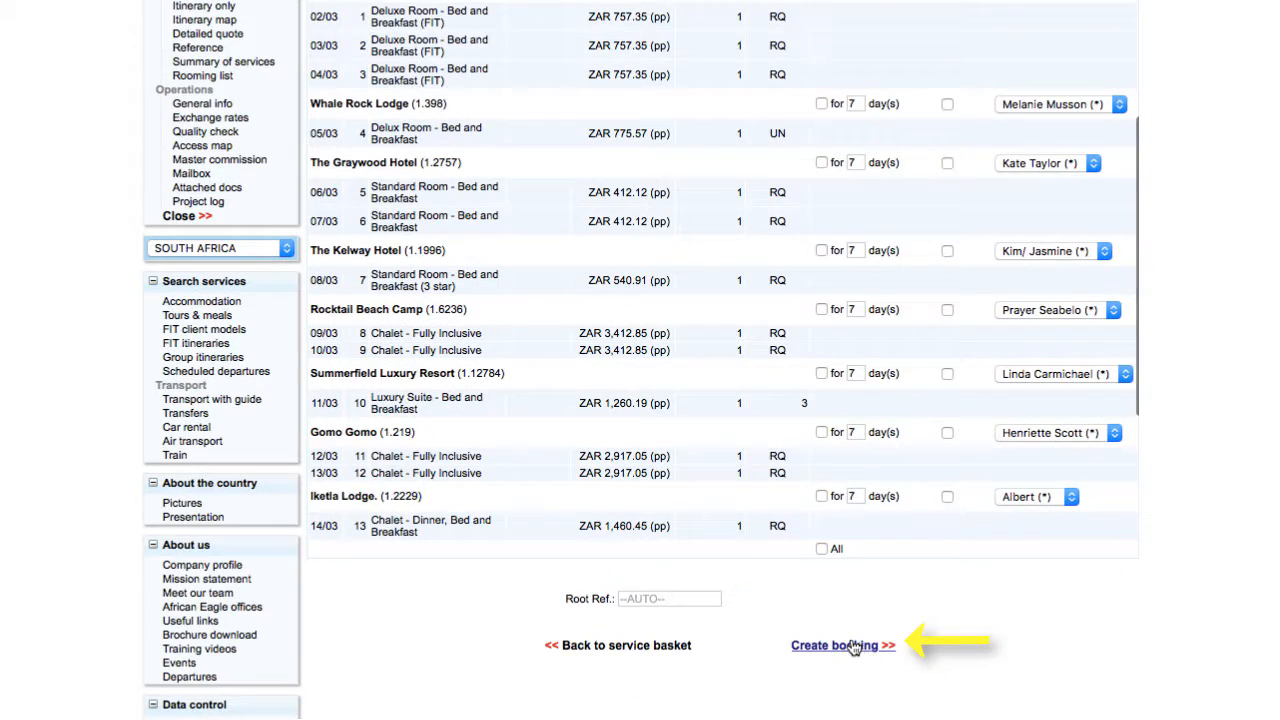
click(857, 645)
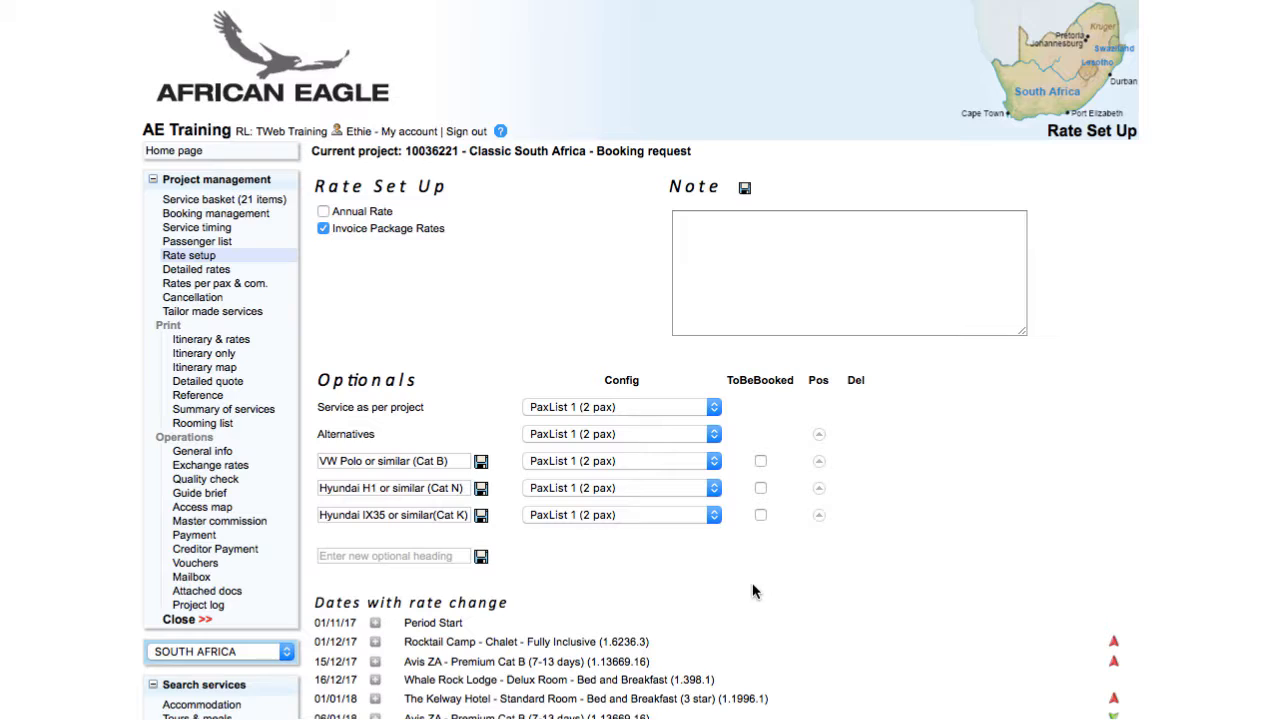
Make Hyundai IX35 or similar (Cat K) the only optional, marked as to be booked, and go to booking management
click(760, 515)
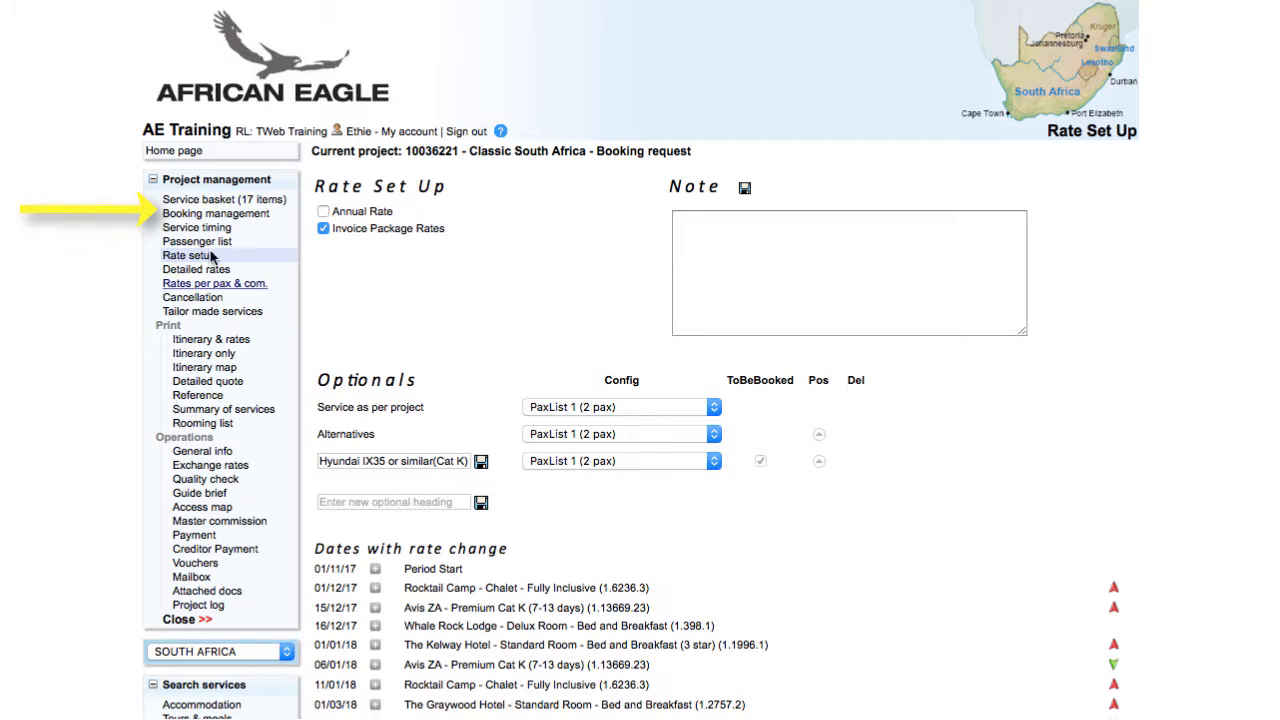
click(233, 215)
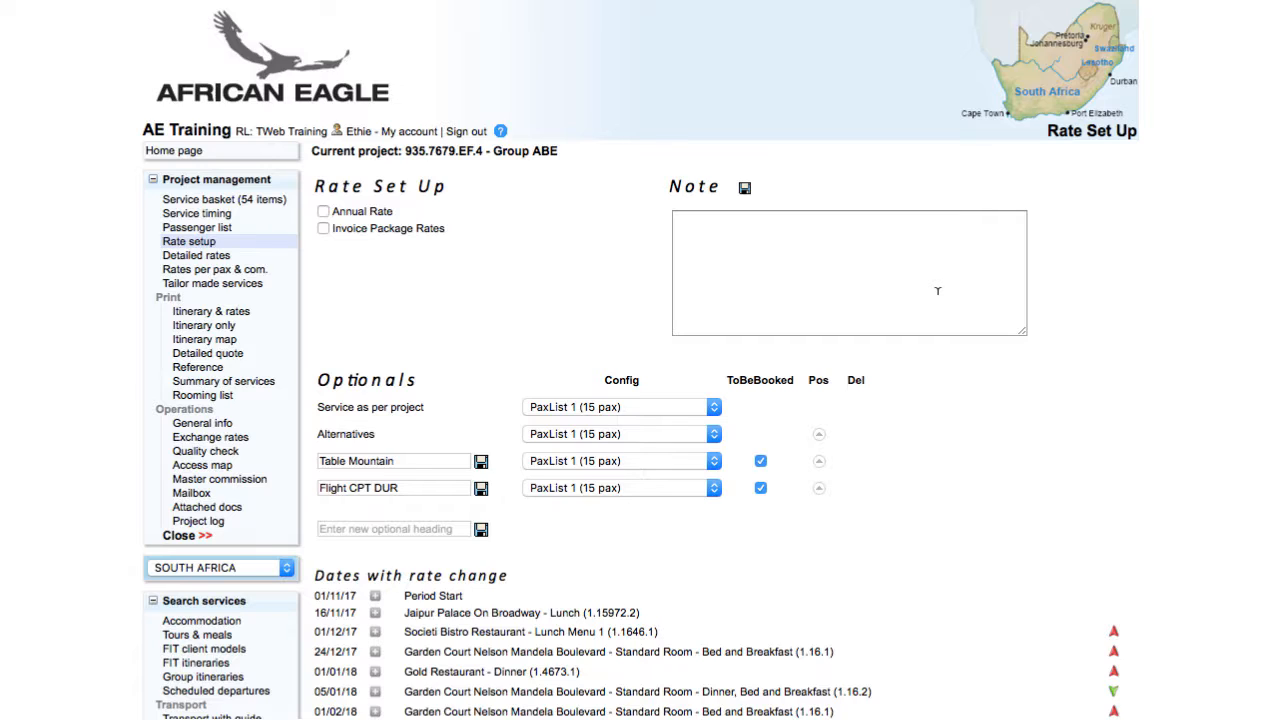
Unmark the Flight CPT DUR optional as to be booked in the Group ABE project's rate setup
click(760, 489)
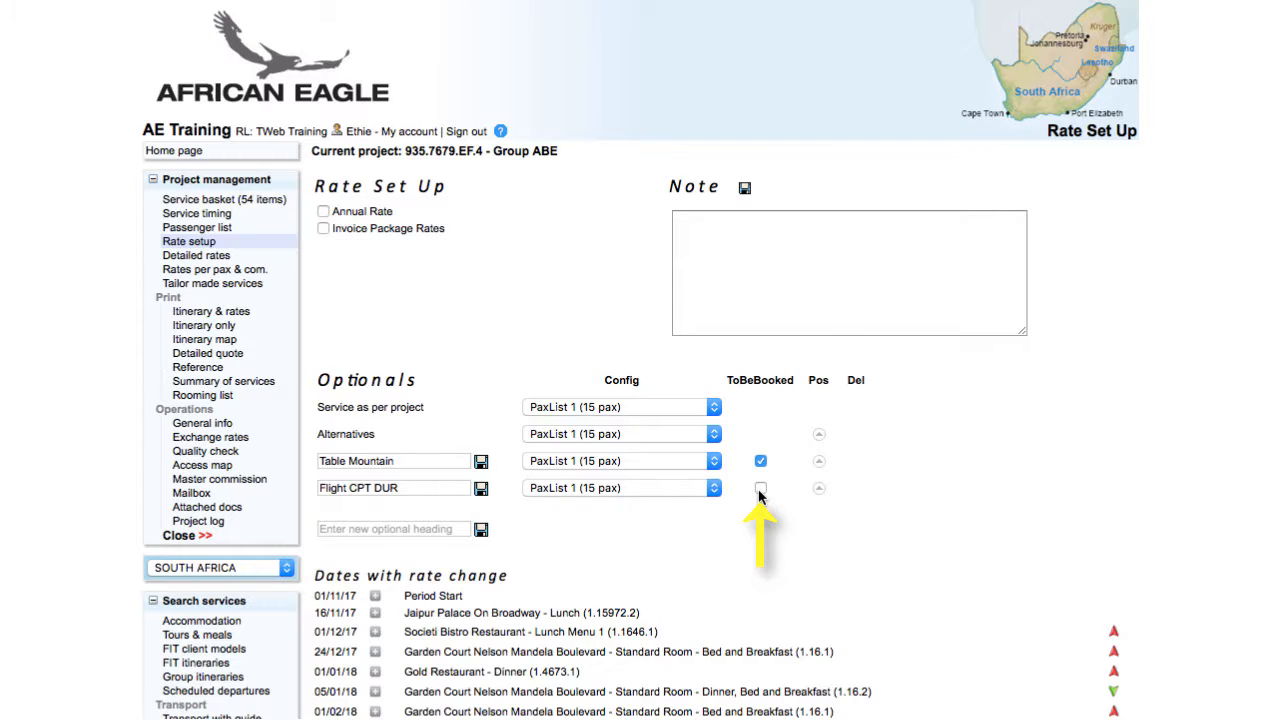